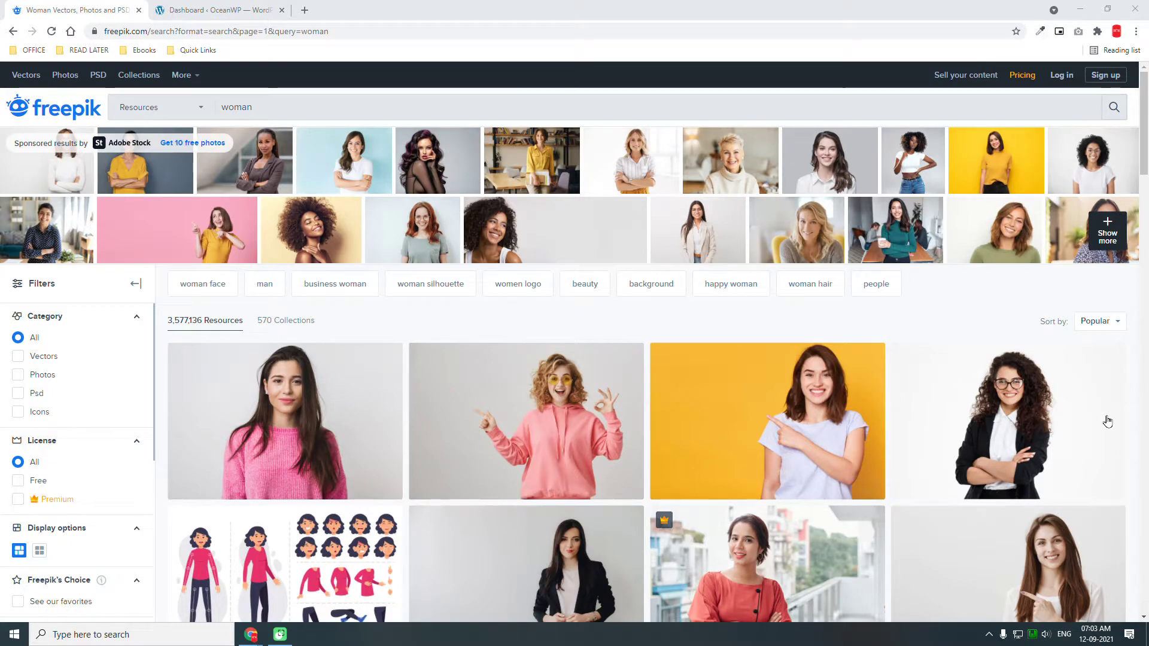
Step: Open the Freepik photo of the woman in the pink hoodie and copy its link
click(507, 383)
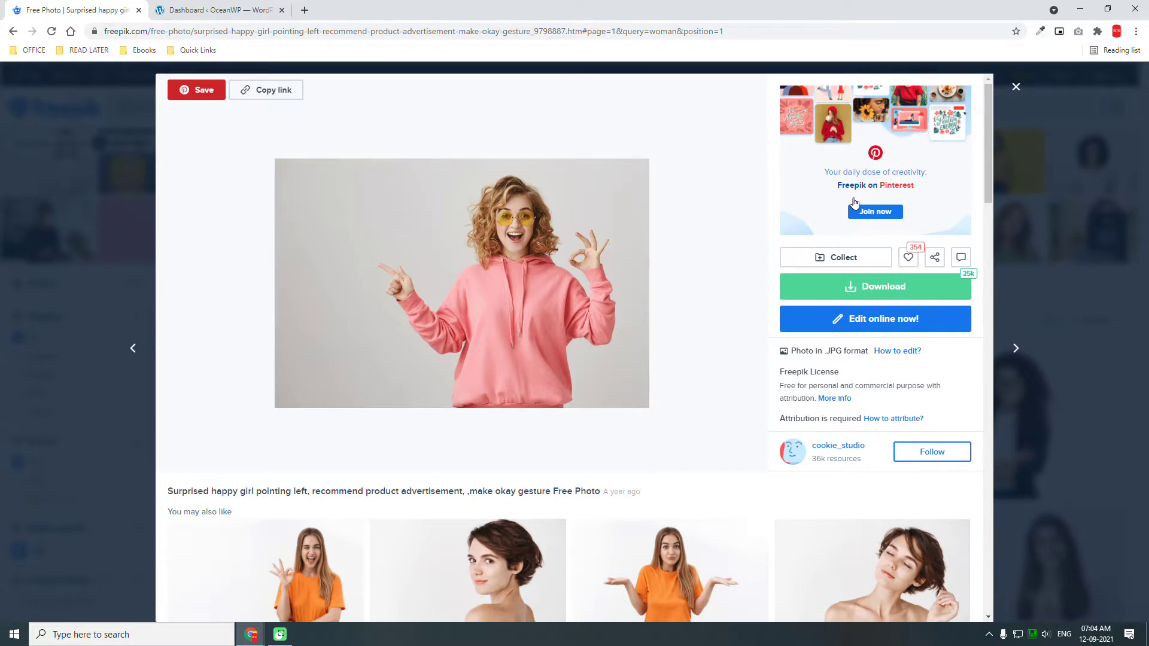
click(280, 94)
Step: Switch to the WordPress dashboard and start a new page titled "Credits"
click(226, 10)
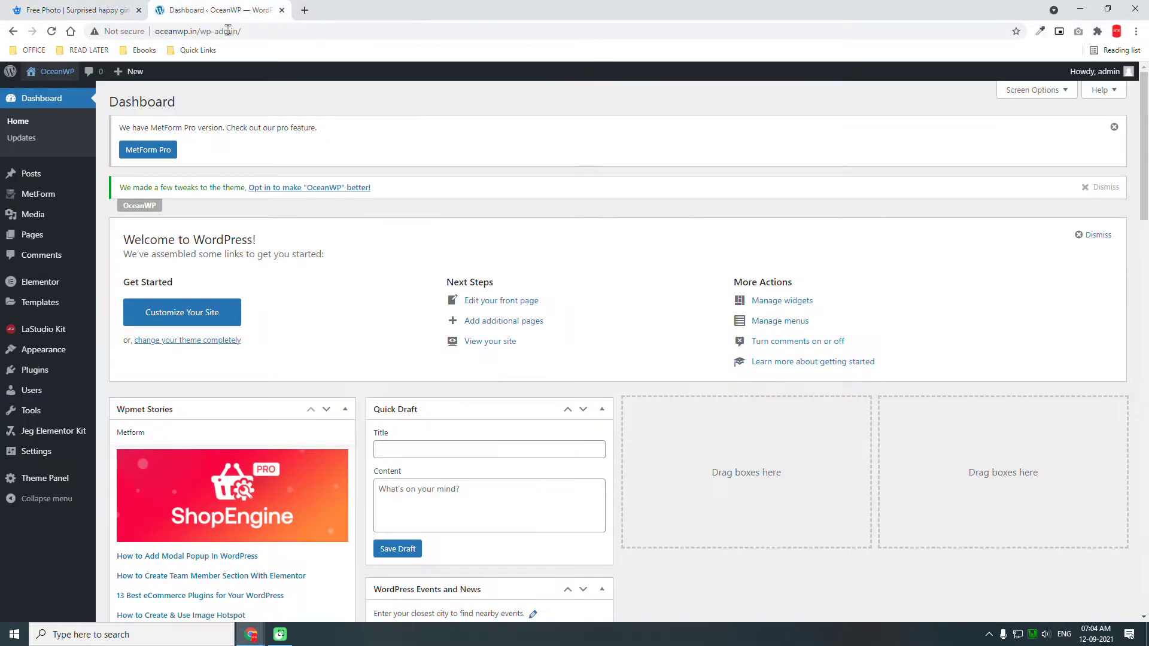
mouse_move(30, 240)
click(114, 253)
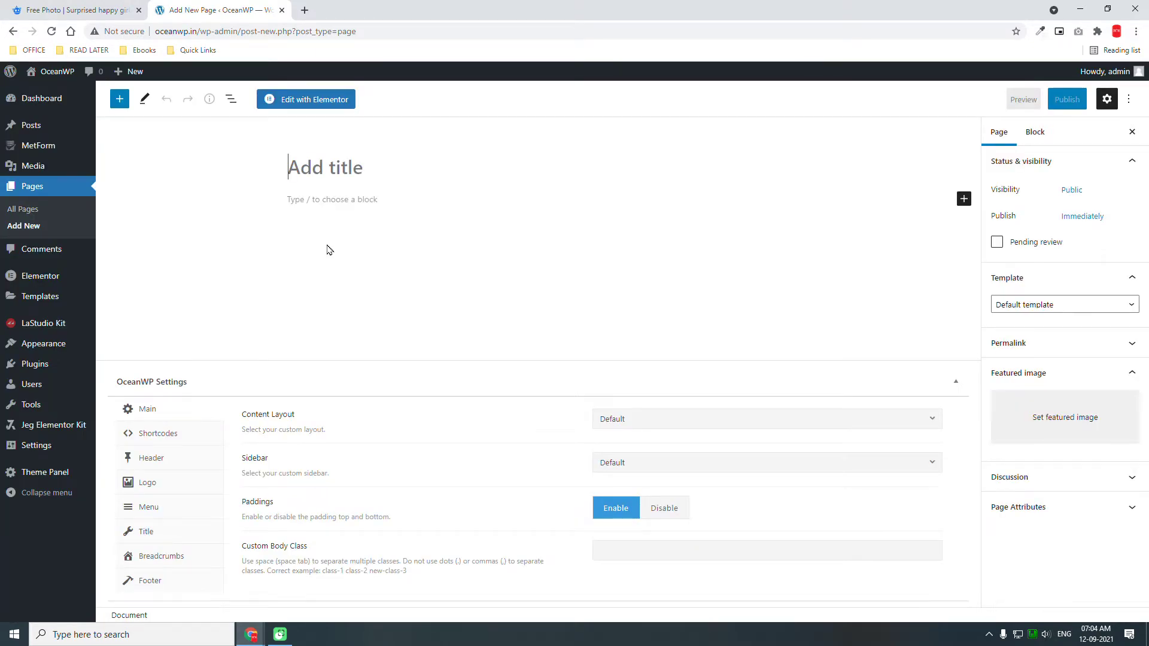
text(Credits)
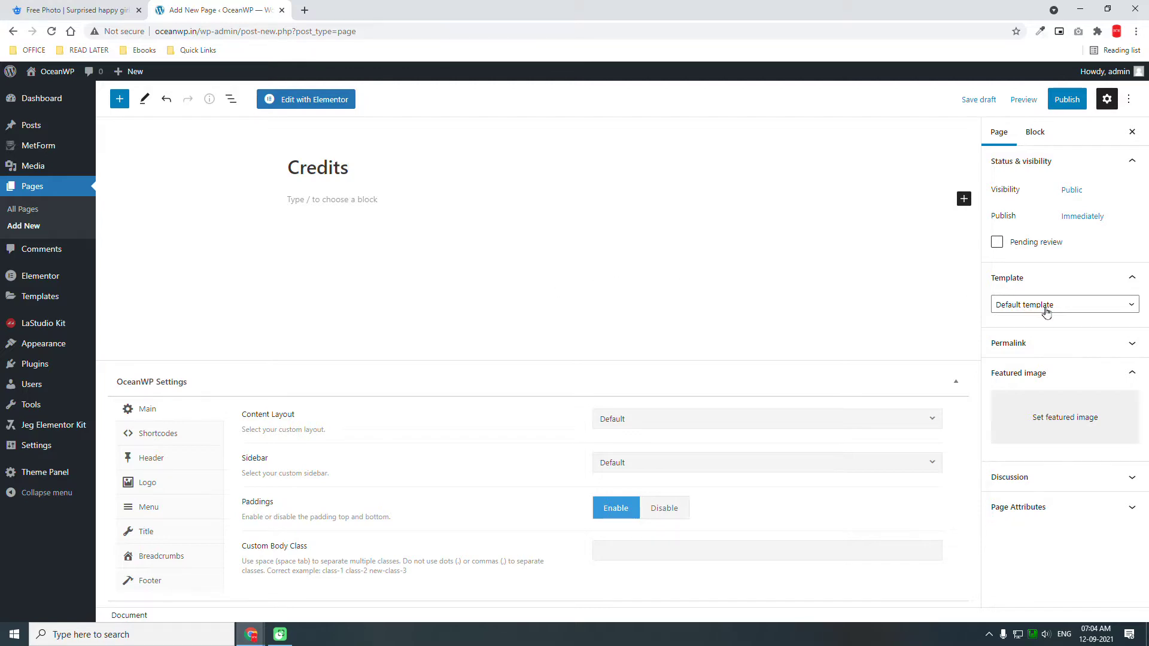
Step: Paste the copied photo URL into the page body, convert the embed to a plain link, and publish the page
click(400, 199)
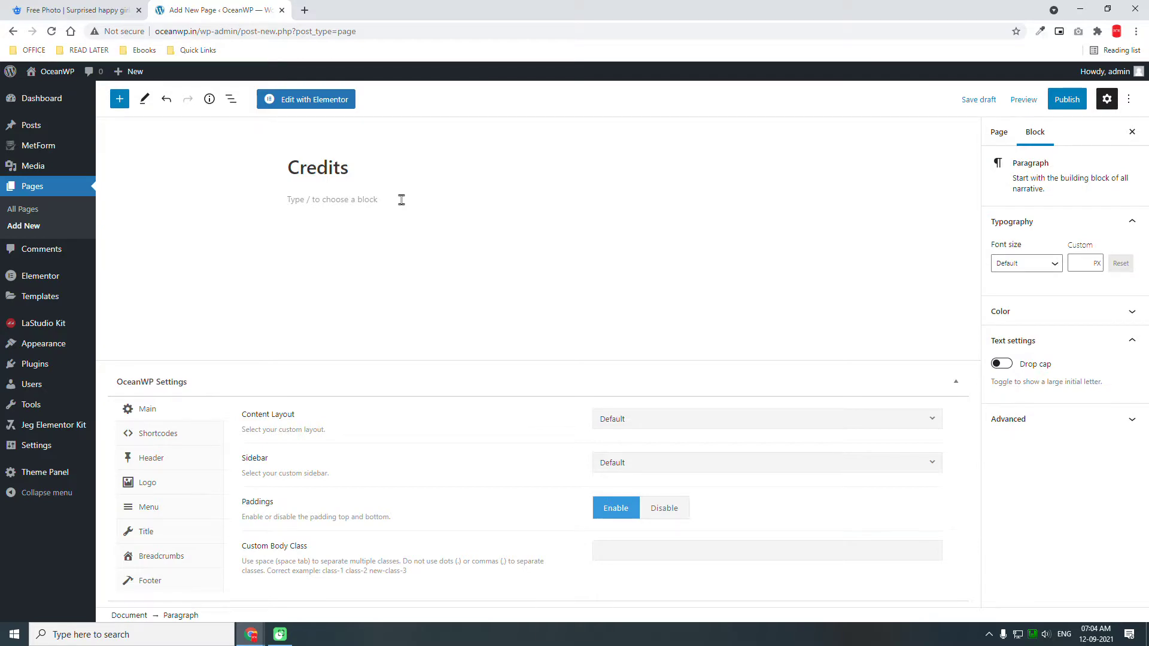
key(ctrl+v)
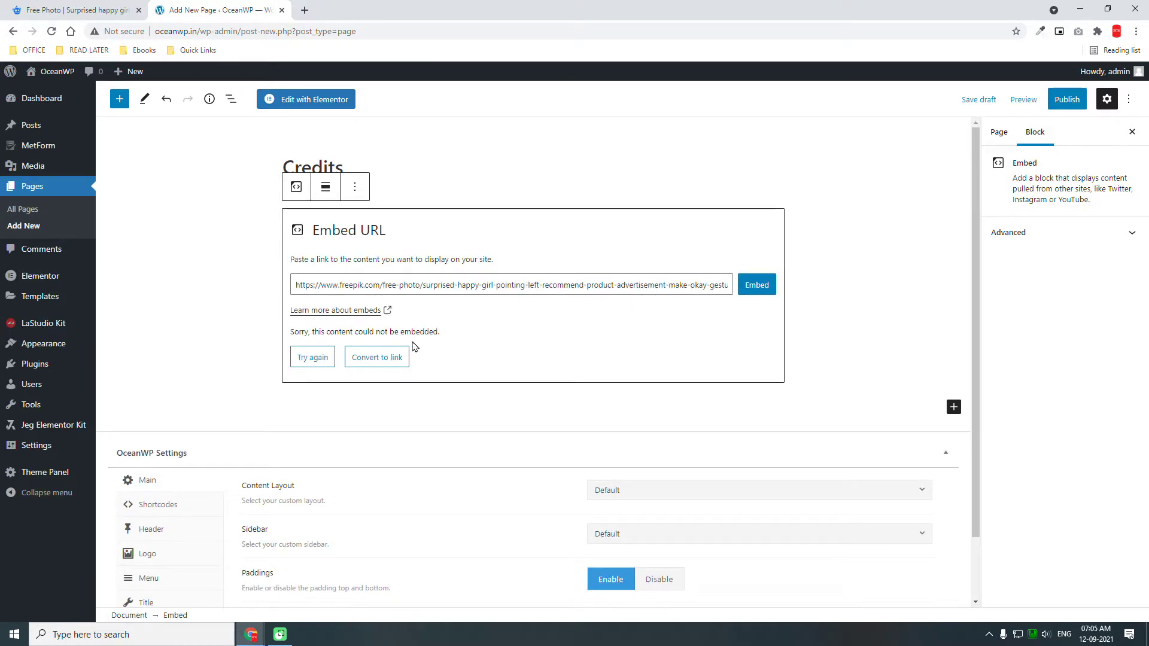
click(396, 357)
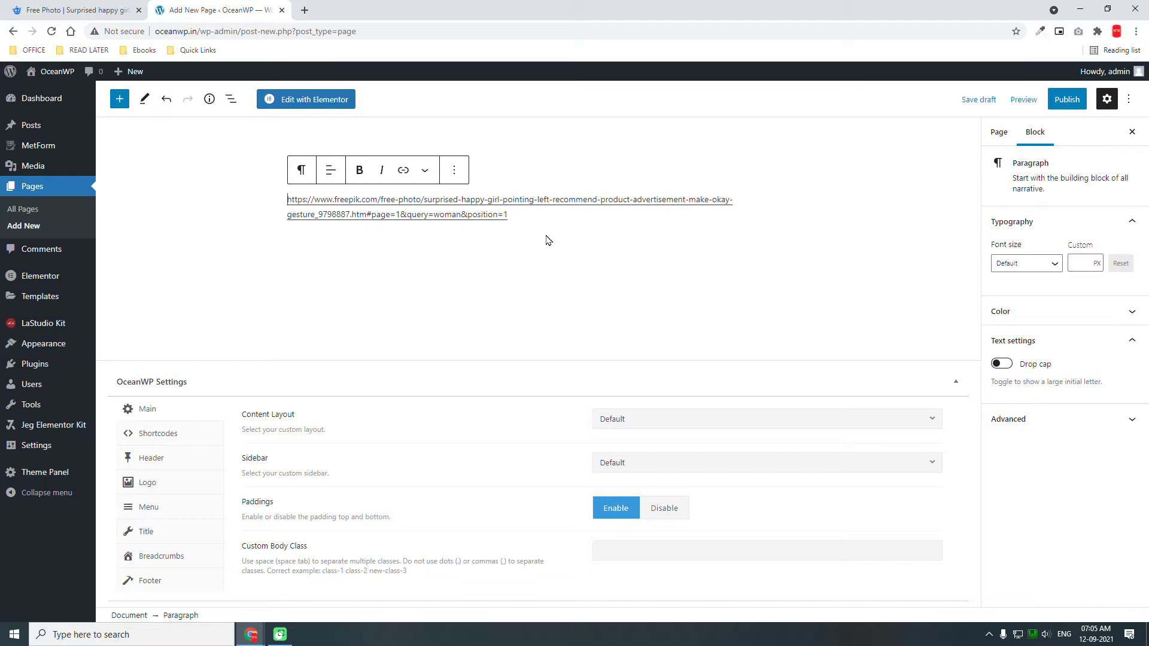
key(ctrl+s)
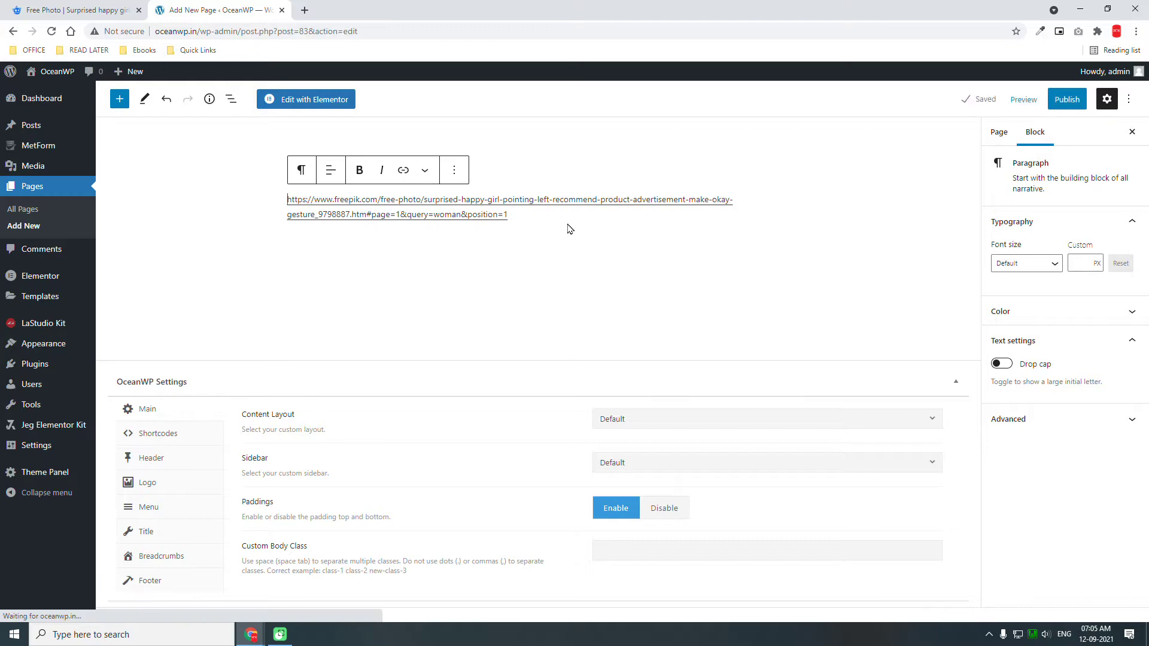
click(1080, 102)
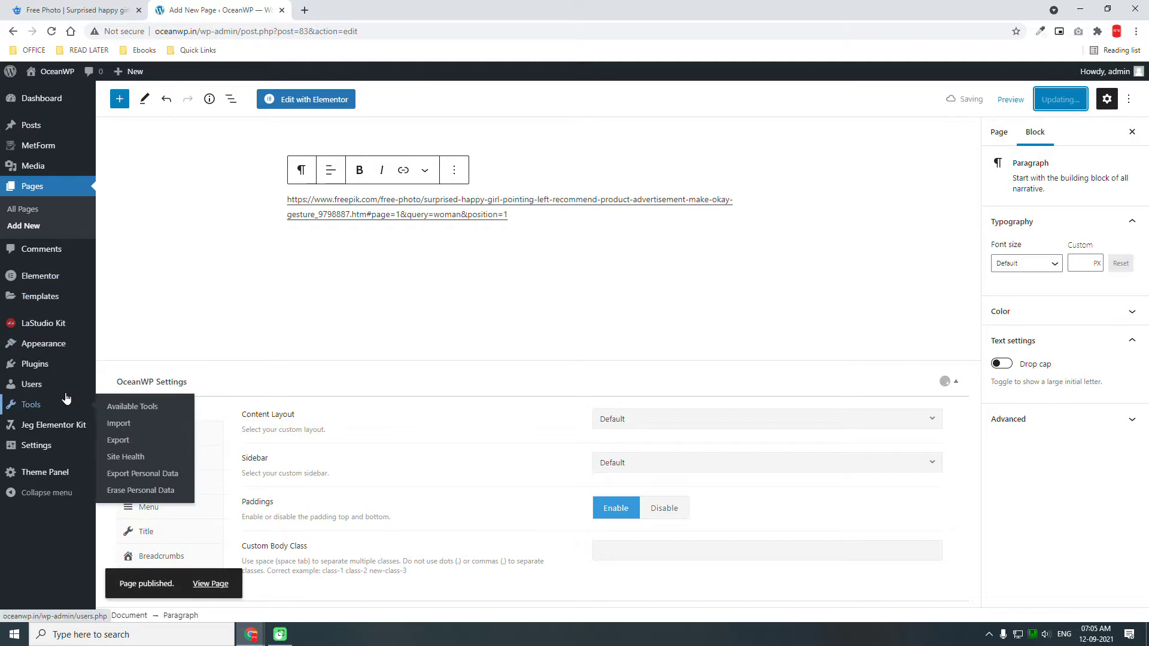
Step: Open the Footer template from the LaStudio Kit Theme Builder for editing in Elementor
mouse_move(74, 385)
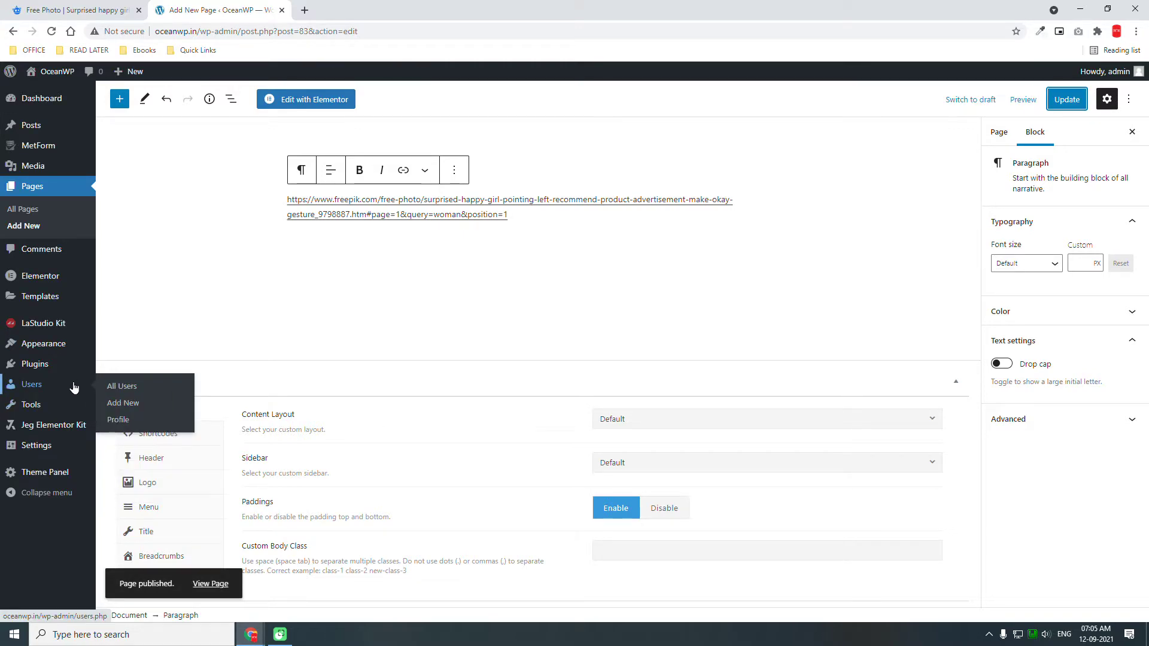
mouse_move(66, 326)
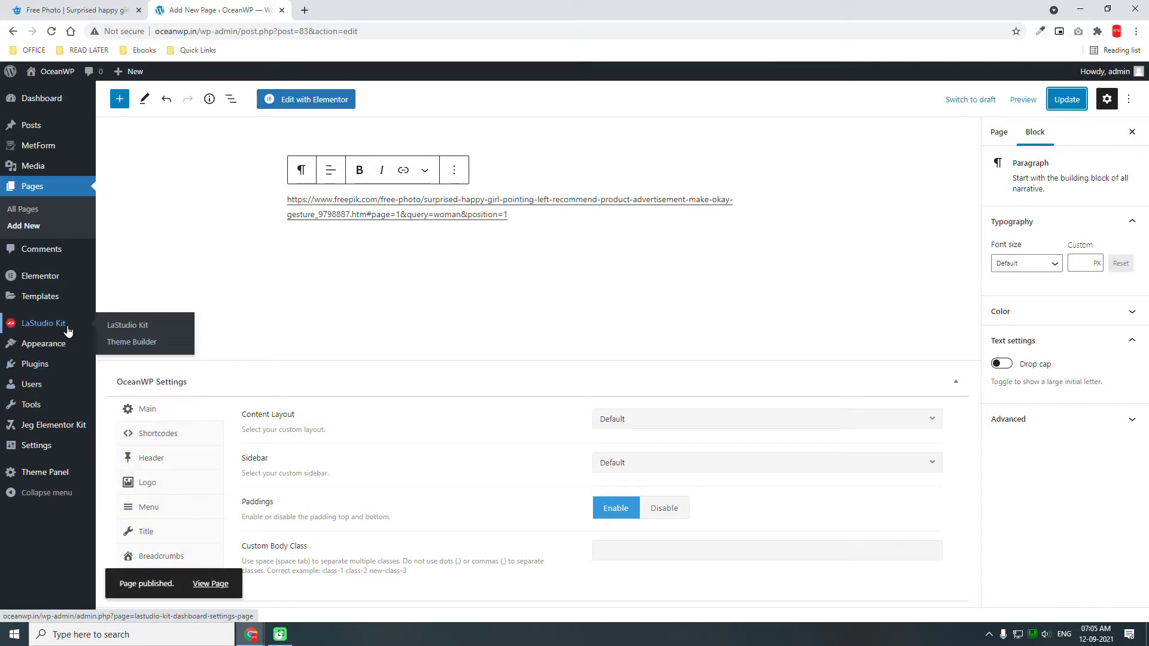
click(130, 343)
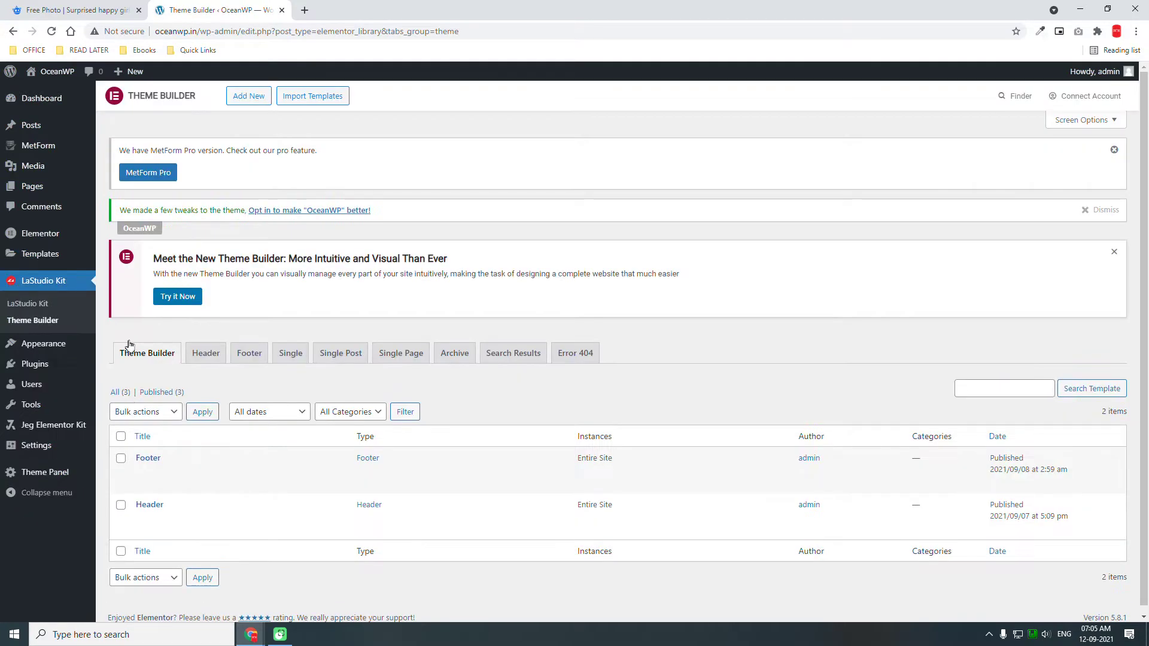
mouse_move(242, 490)
click(318, 473)
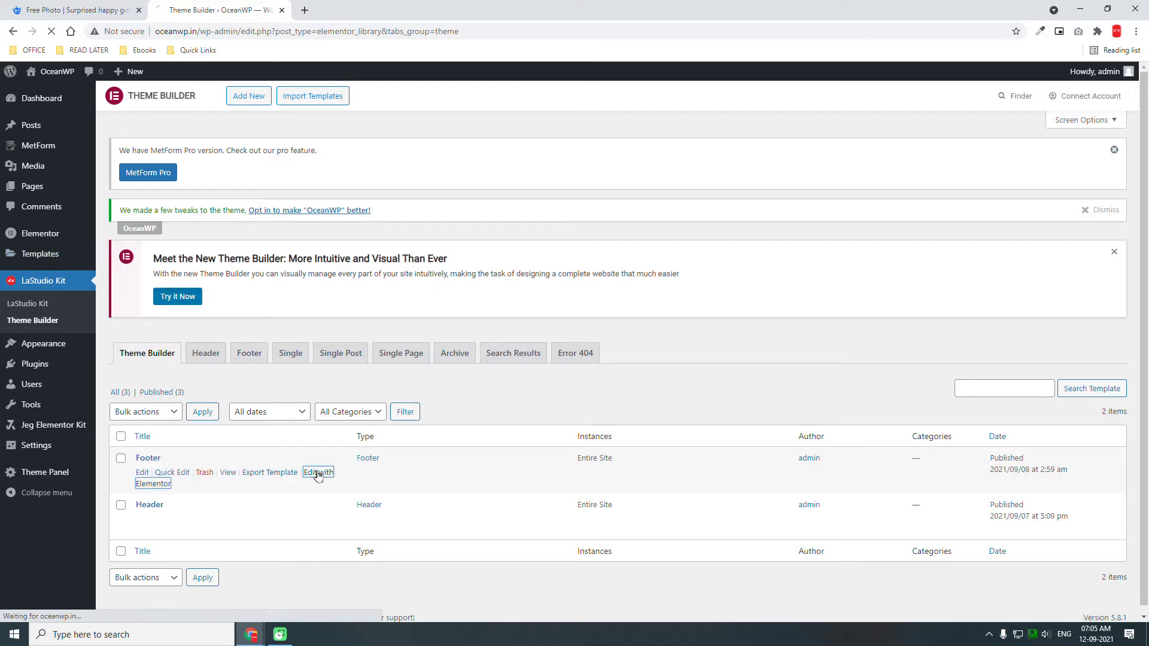
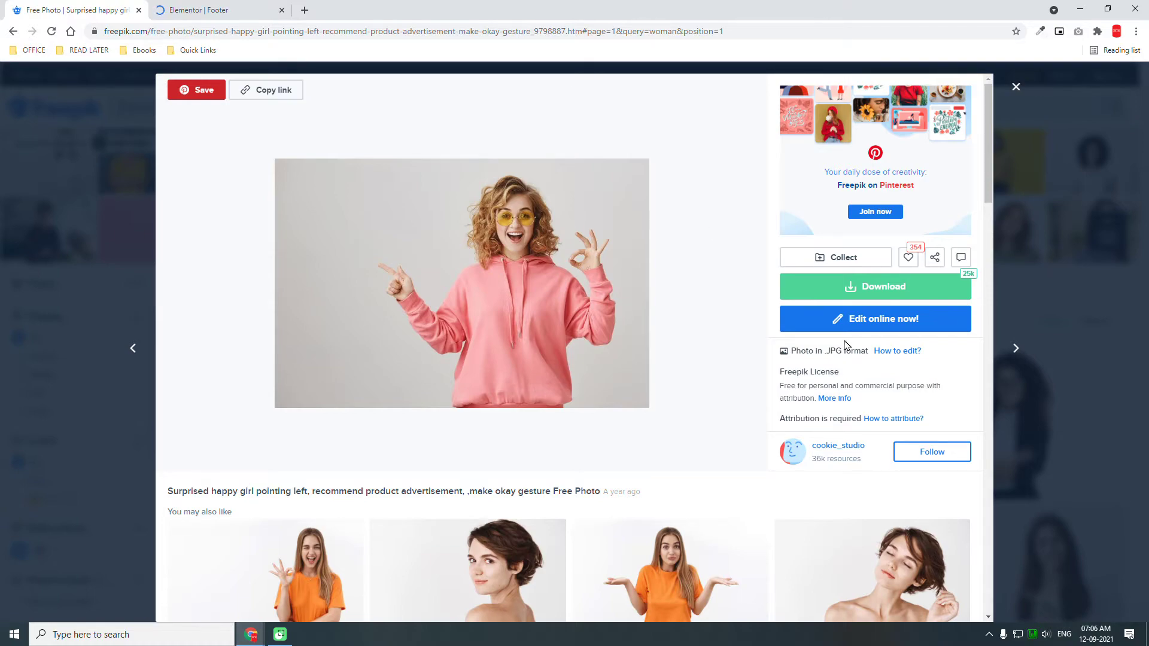
Step: Read Freepik's web attribution instructions for the photo, including where the credit link may be placed
click(887, 420)
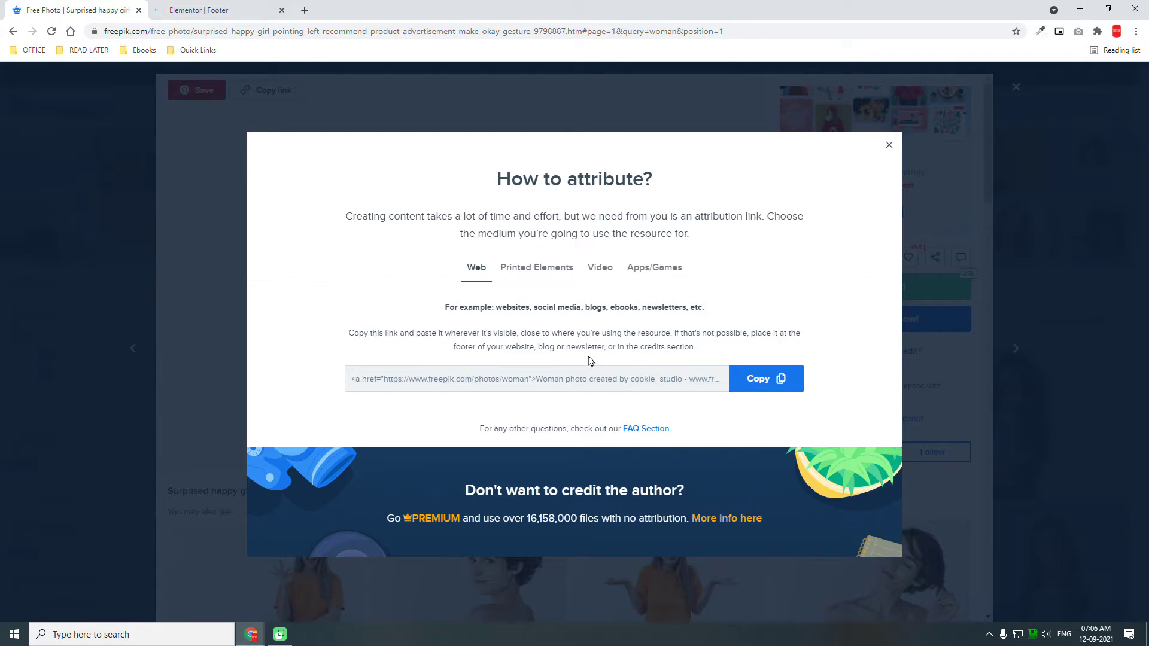
click(694, 354)
drag(695, 354, 603, 358)
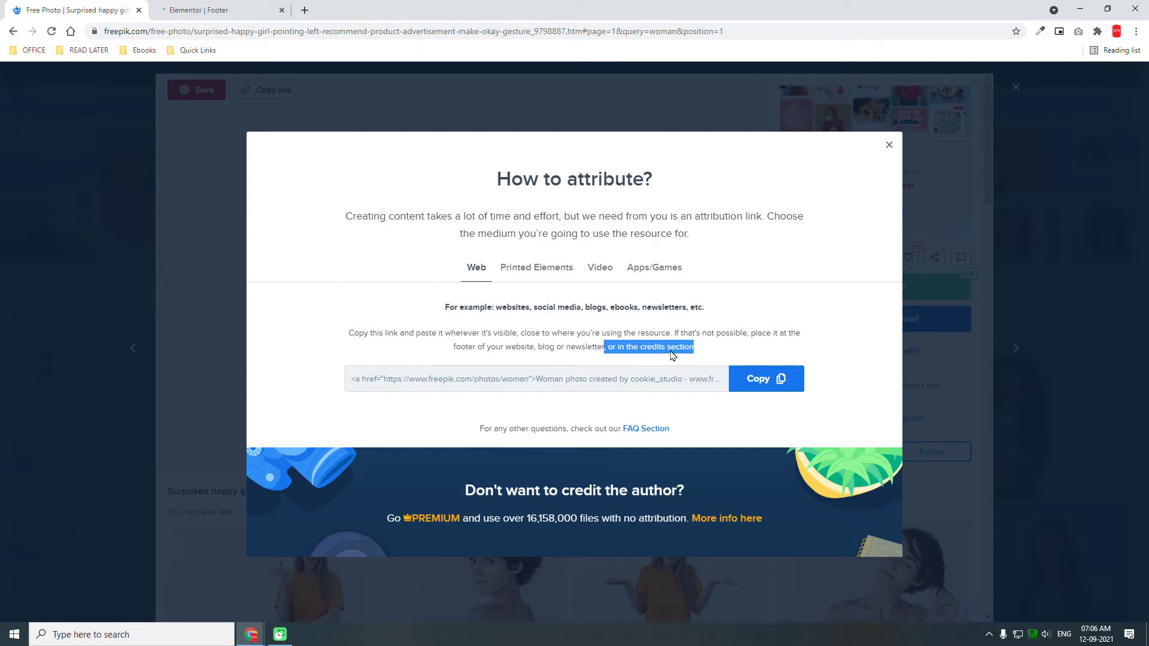
click(288, 7)
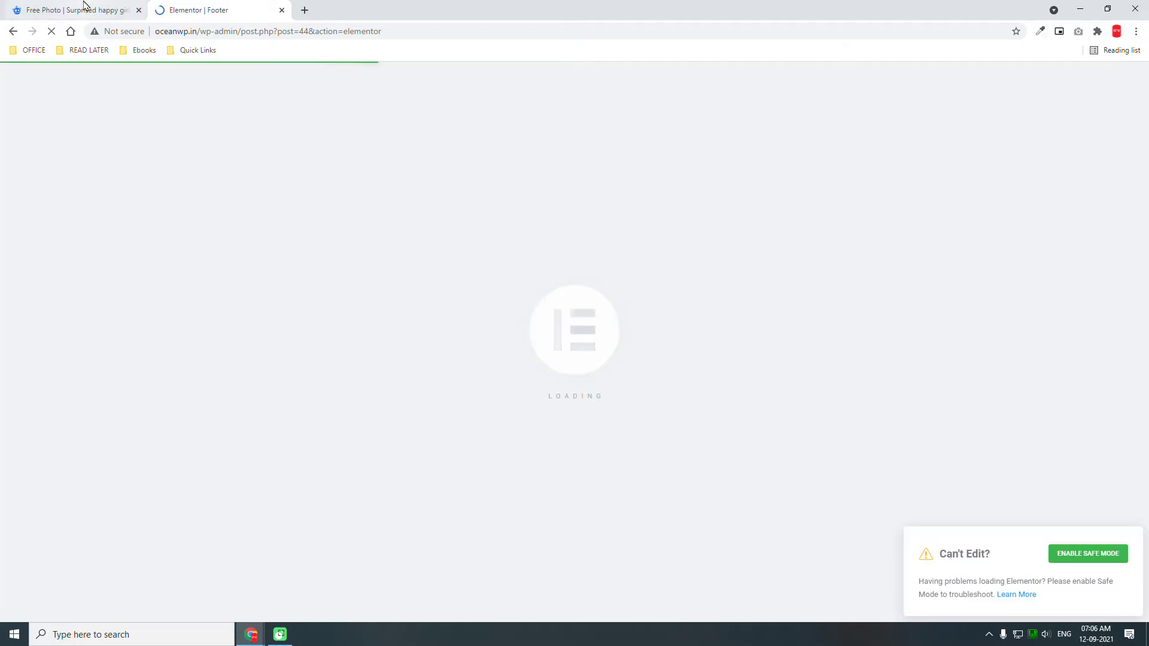
click(108, 8)
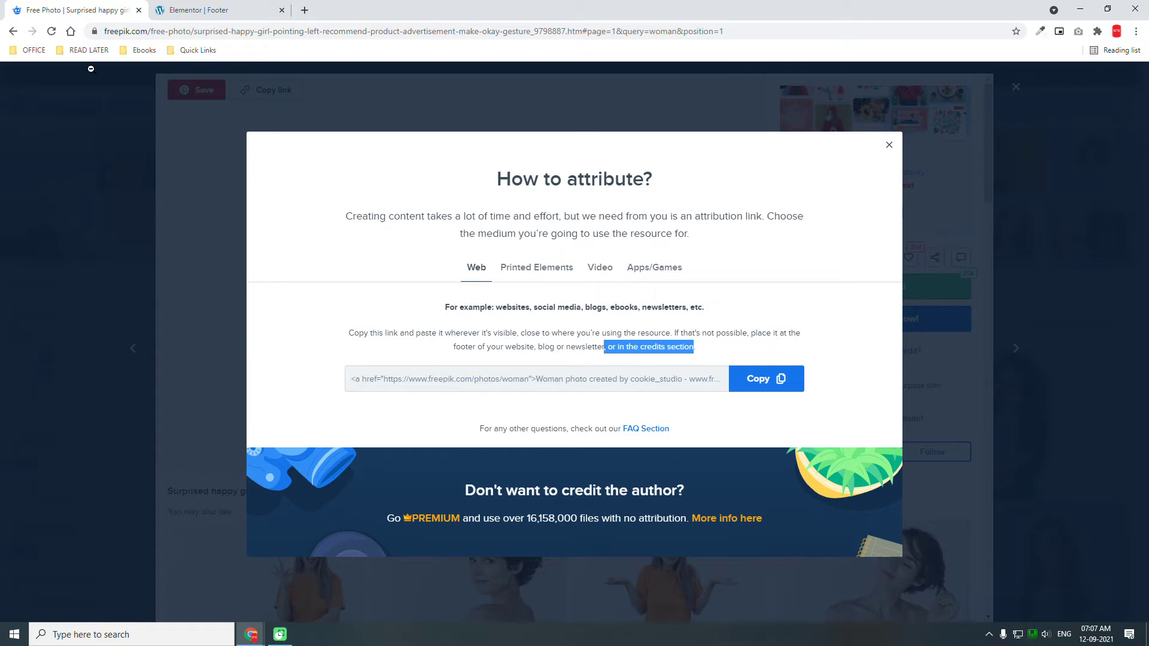
Step: Search Google in a new tab for "royalty free image free download" and look over the image sites
click(303, 8)
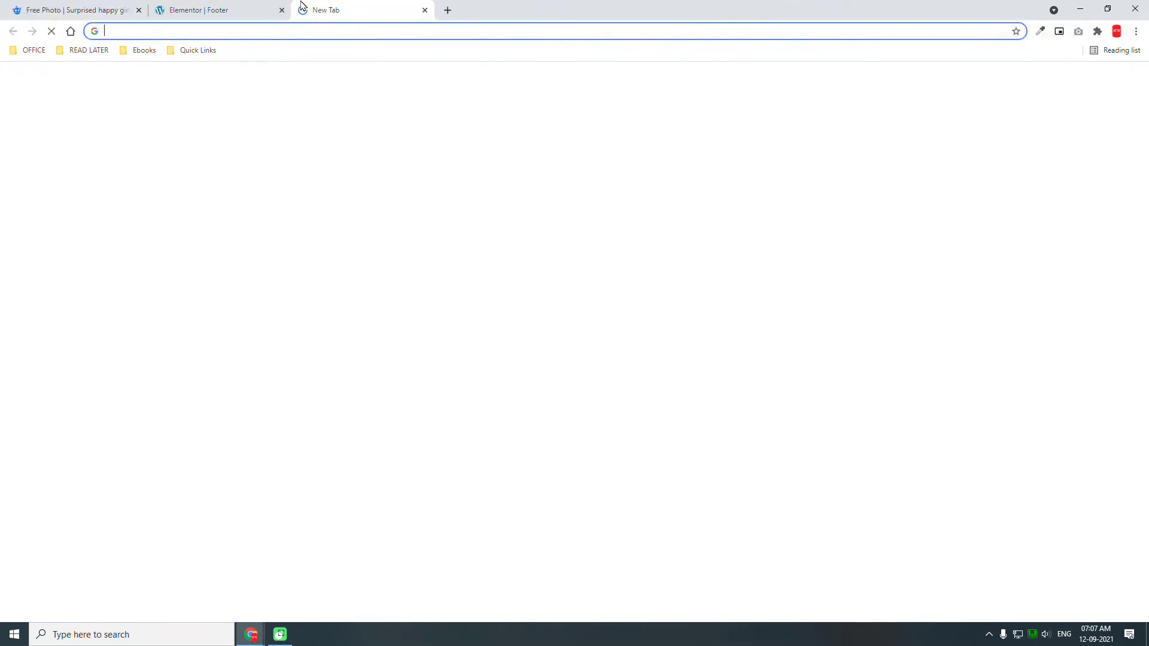
text(ro)
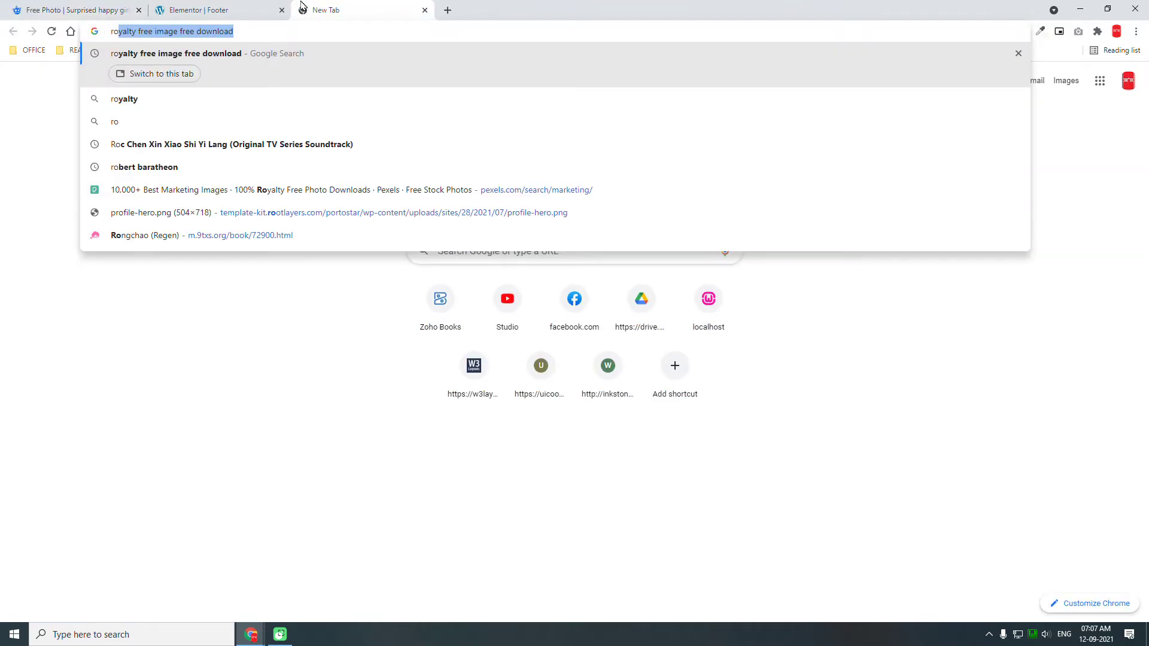
key(Return)
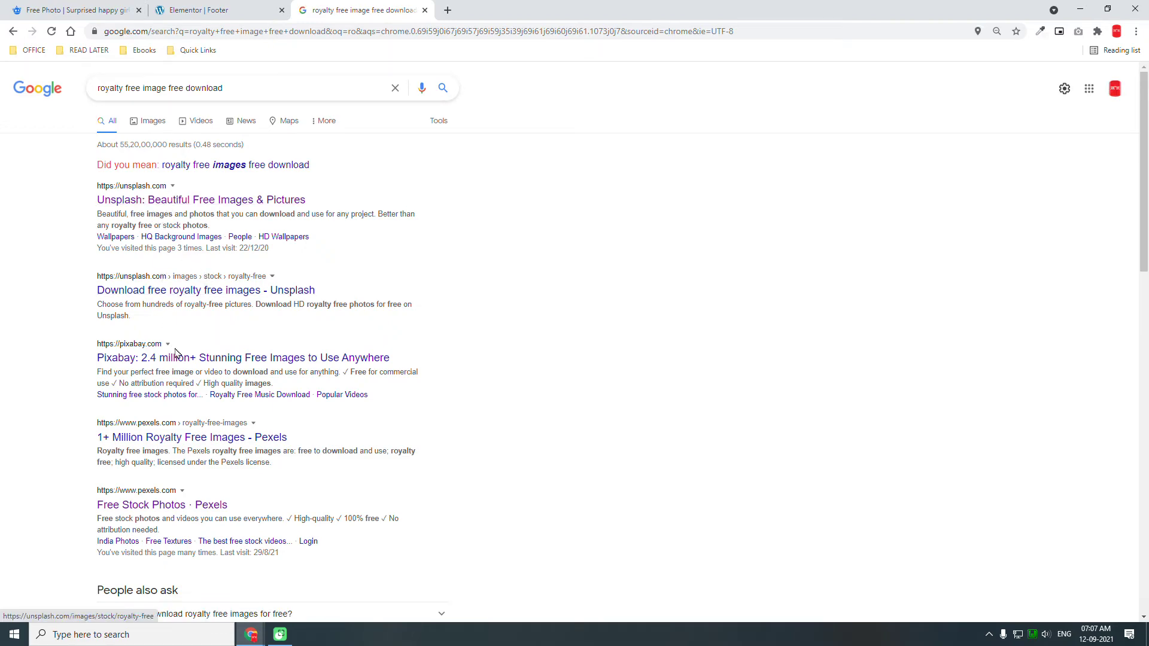
click(187, 442)
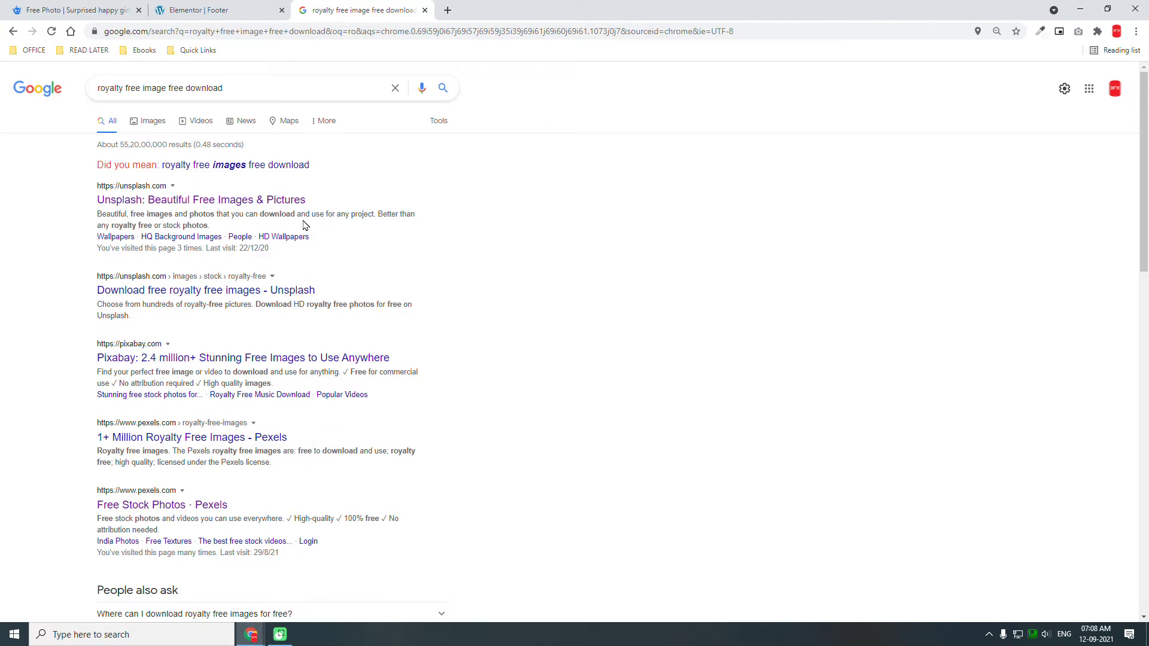
Step: Return to Freepik, close the attribution window and photo preview, and examine the "woman" search results
click(90, 7)
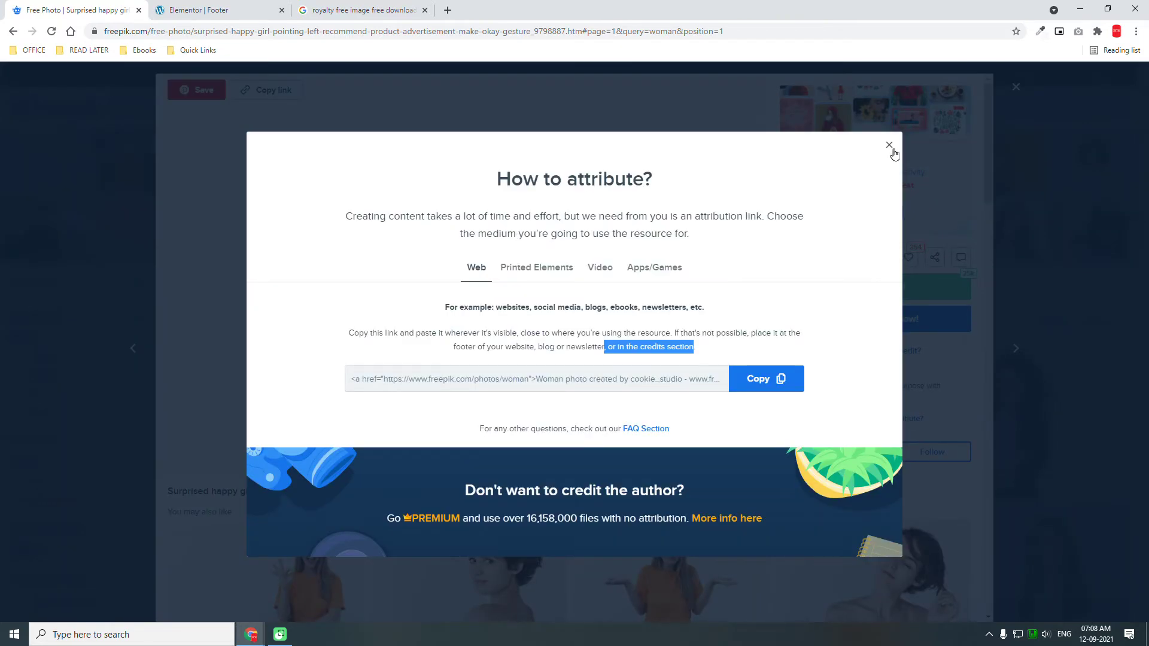
click(1020, 93)
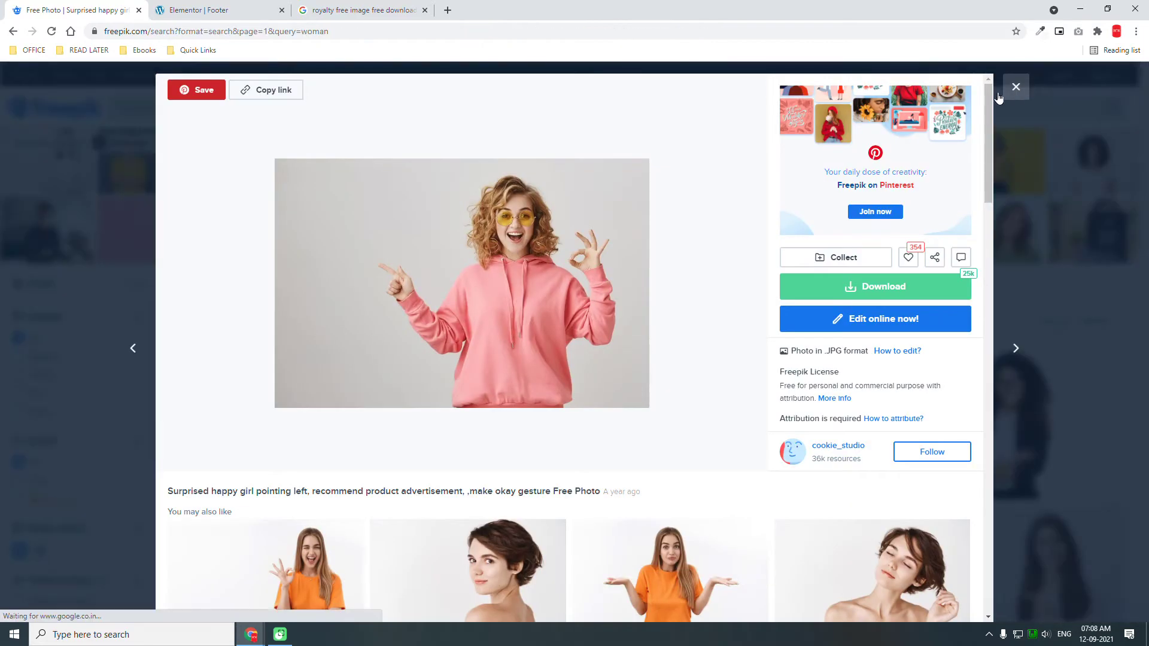
click(1016, 88)
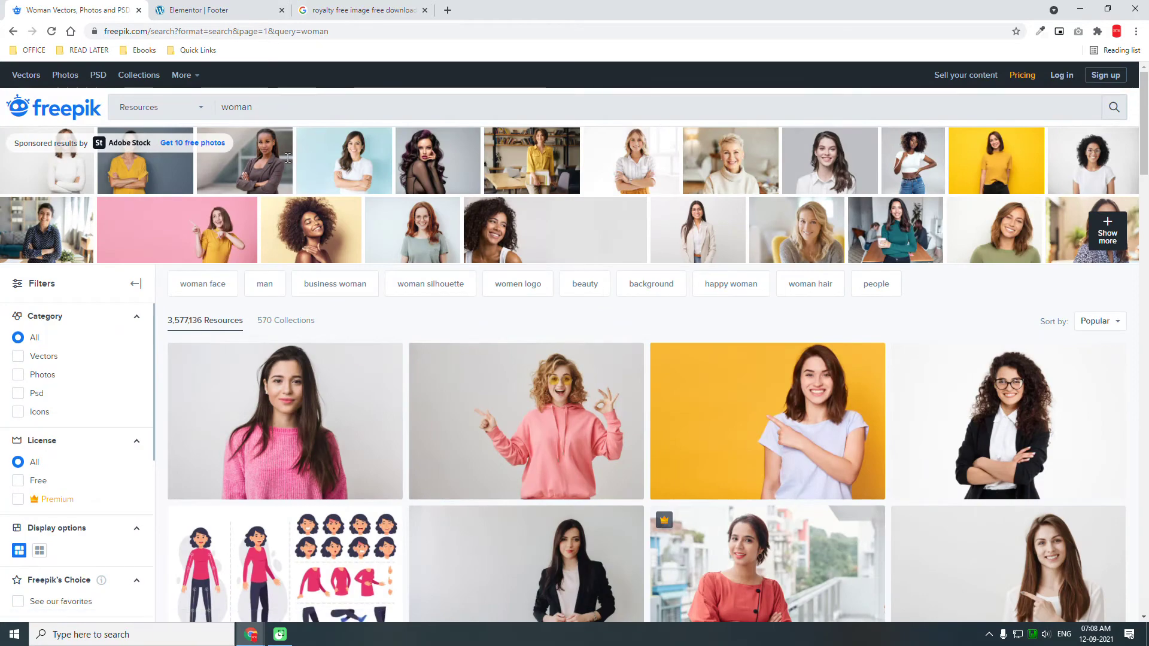
mouse_move(681, 392)
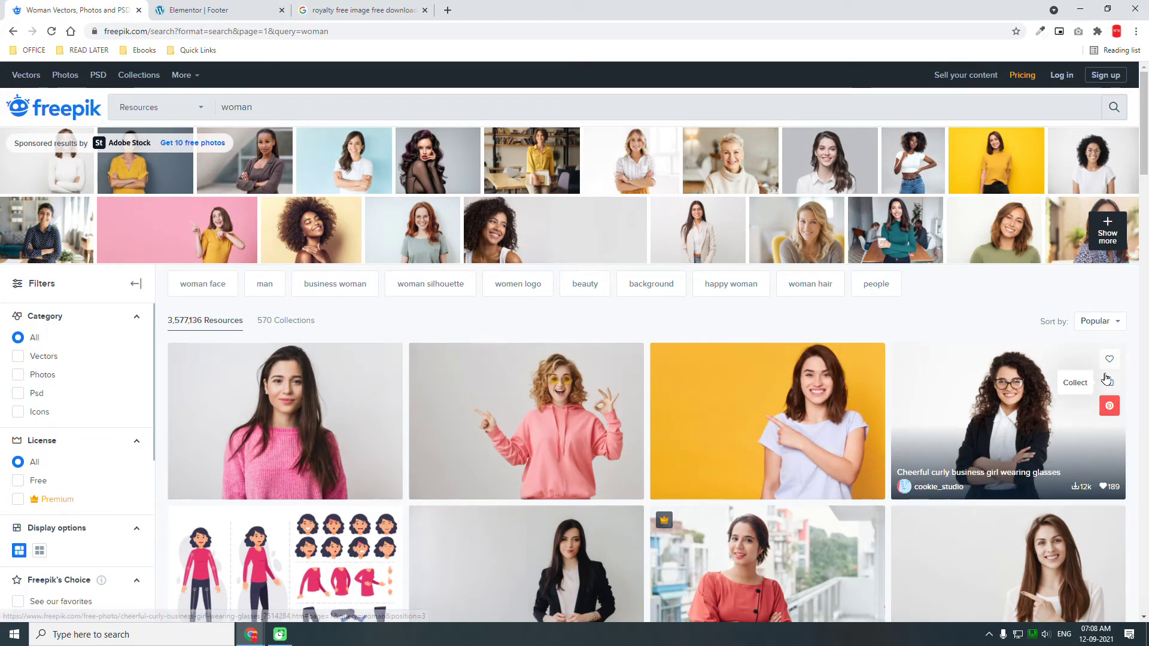
scroll(918, 423, down, 1)
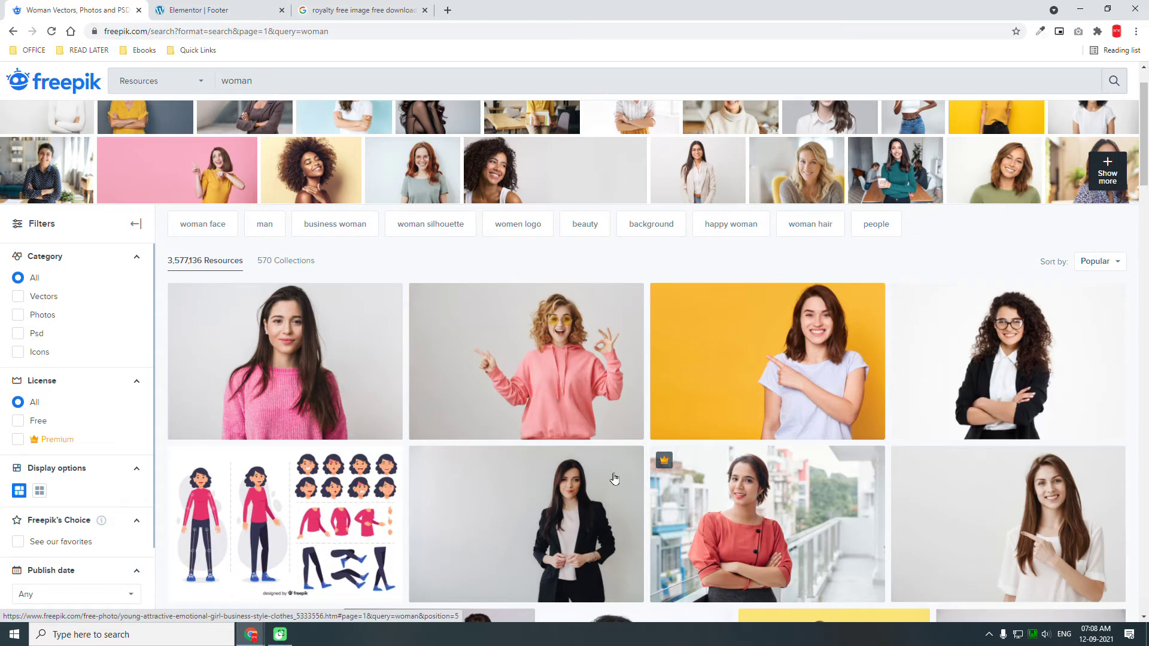
scroll(614, 478, down, 2)
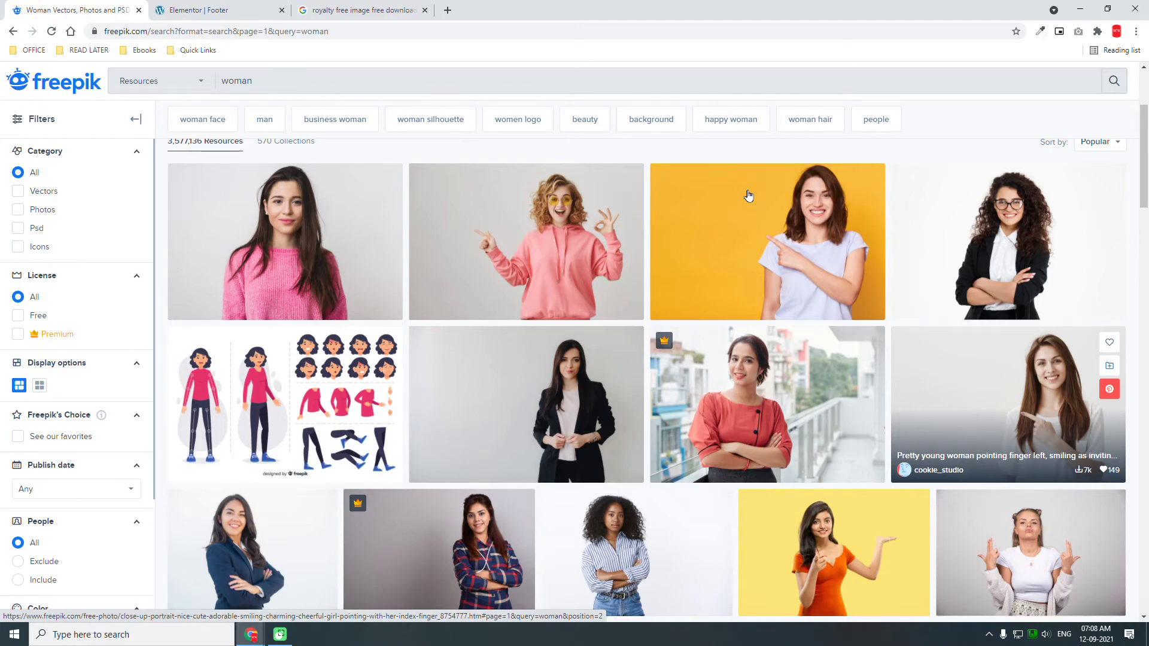
mouse_move(749, 195)
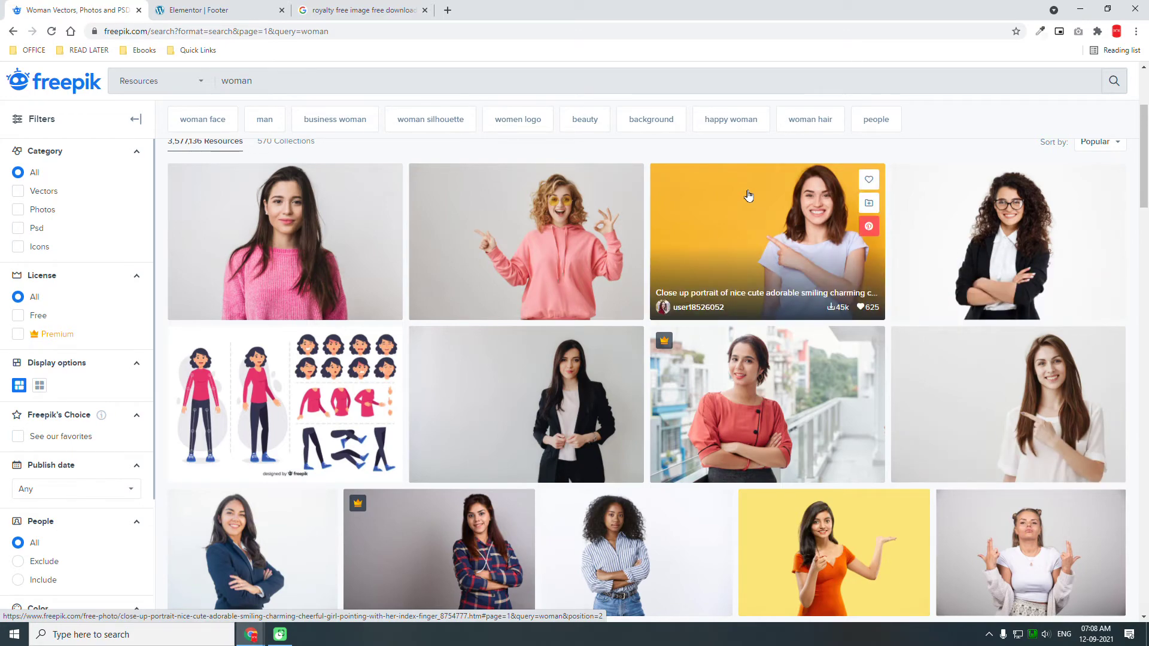
scroll(598, 427, down, 1)
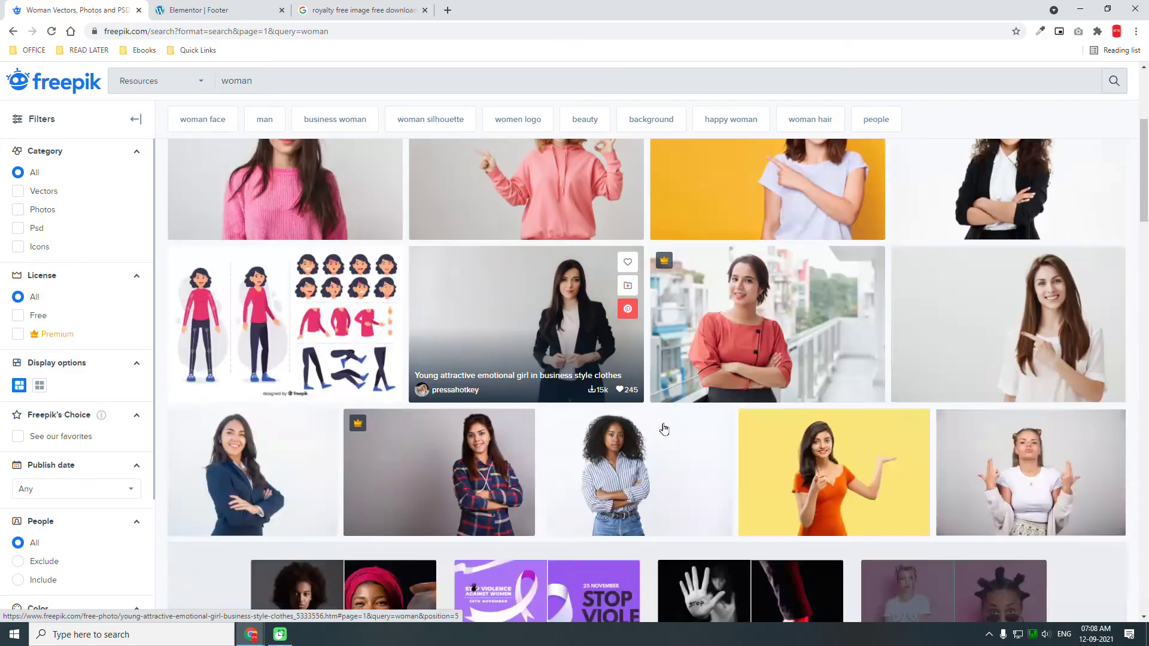
scroll(663, 429, down, 1)
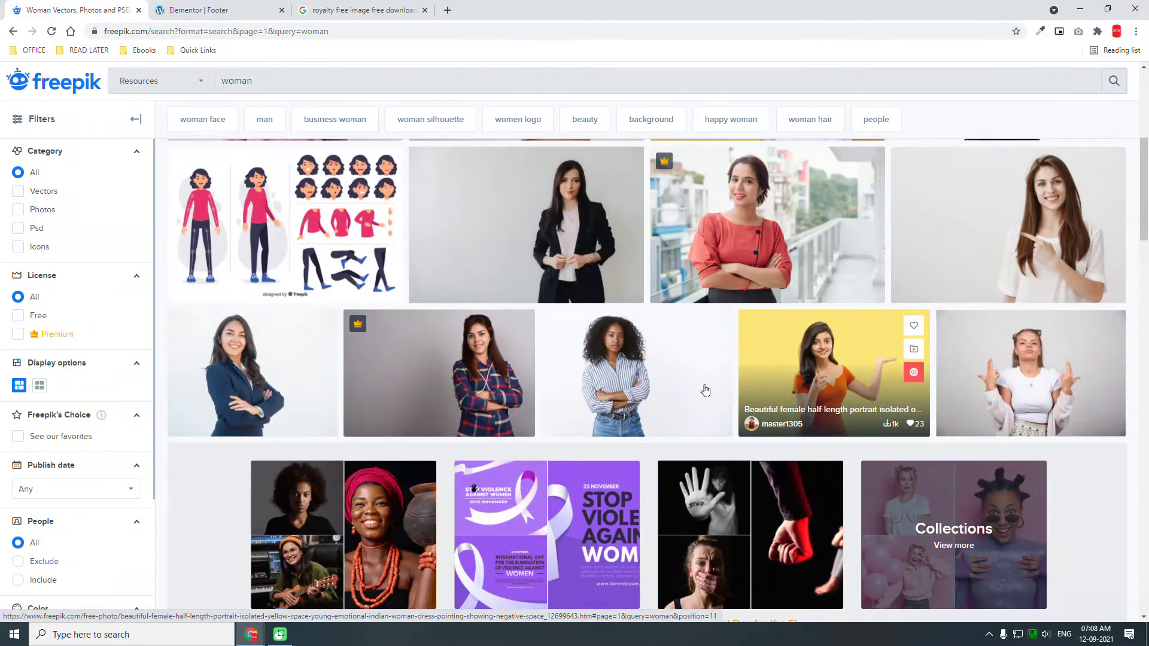
mouse_move(271, 369)
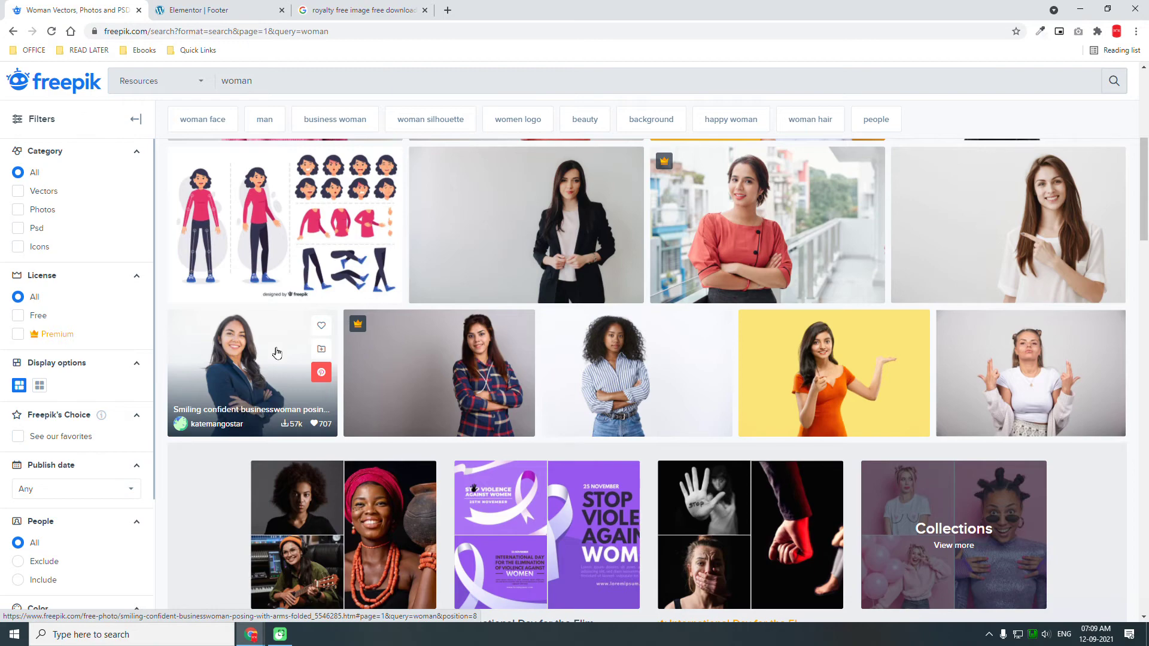
Step: Switch to the Elementor footer and append "& Contributors" to the copyright text after "Elementor"
click(195, 6)
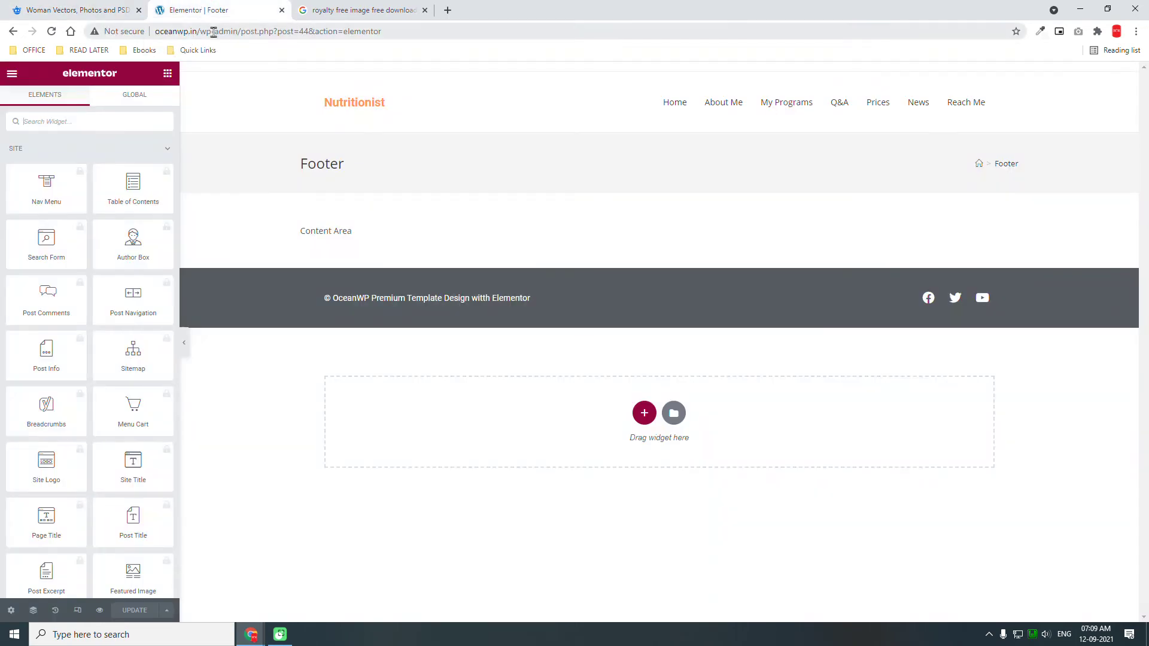
click(458, 302)
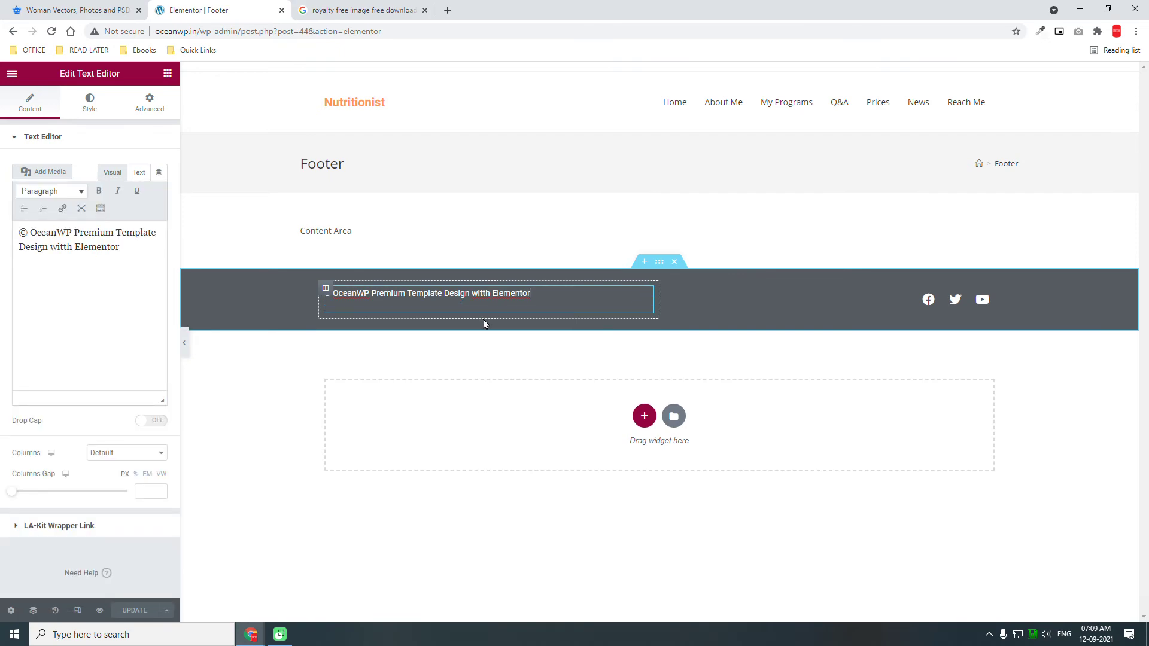
click(157, 256)
text(&)
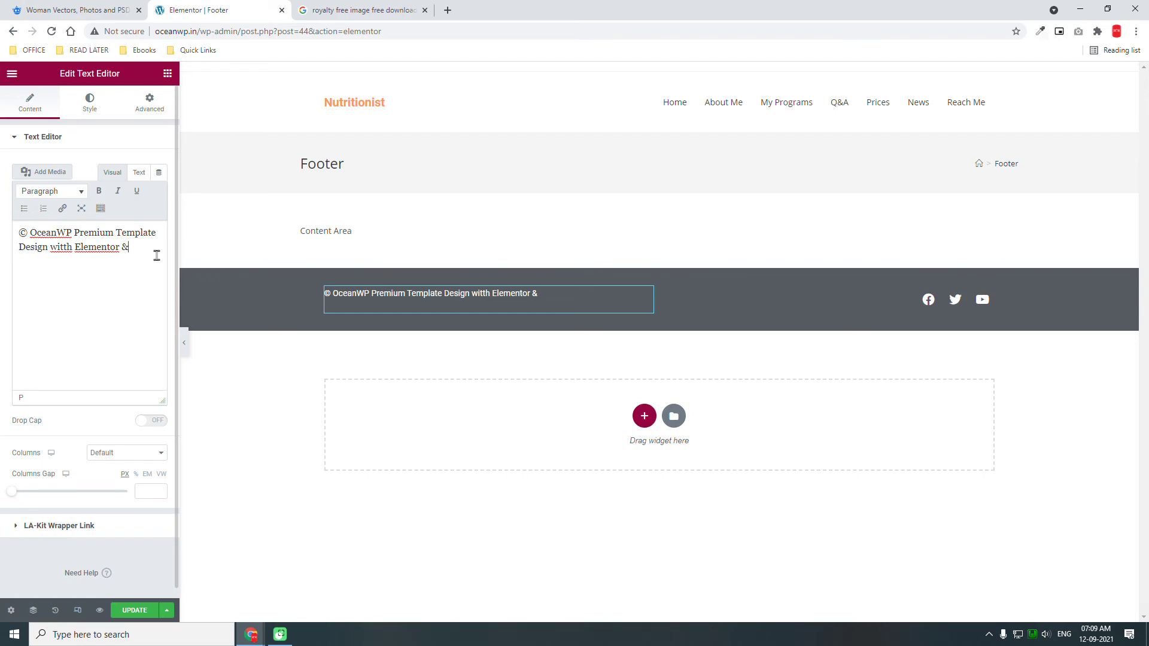
text(Con)
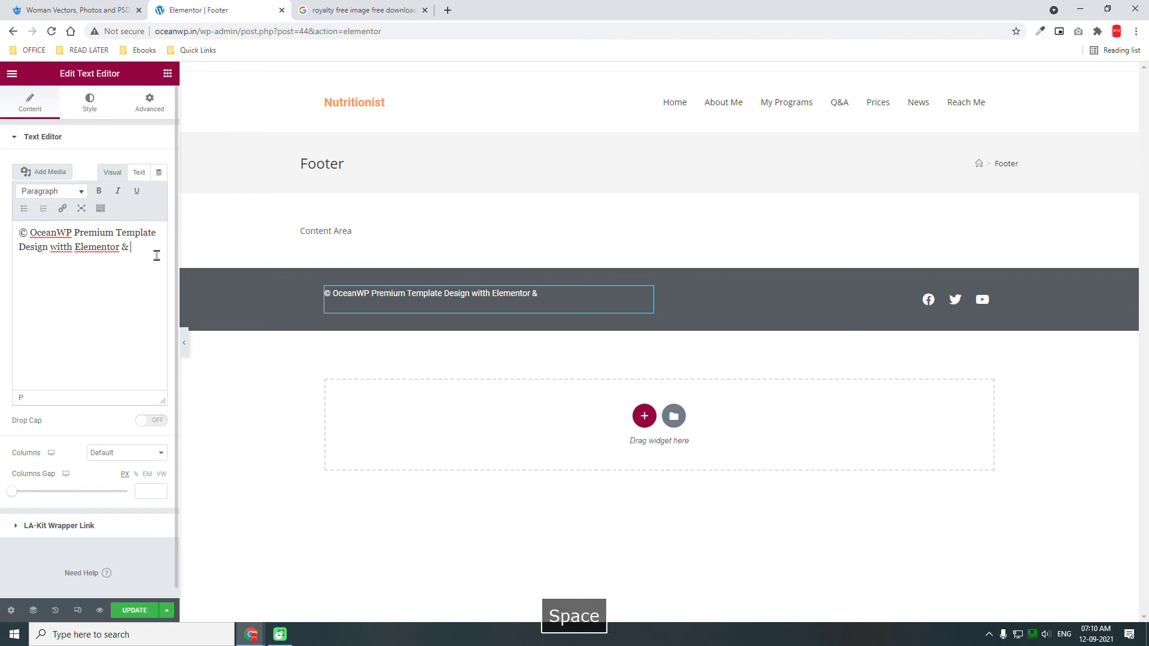
text(tributors)
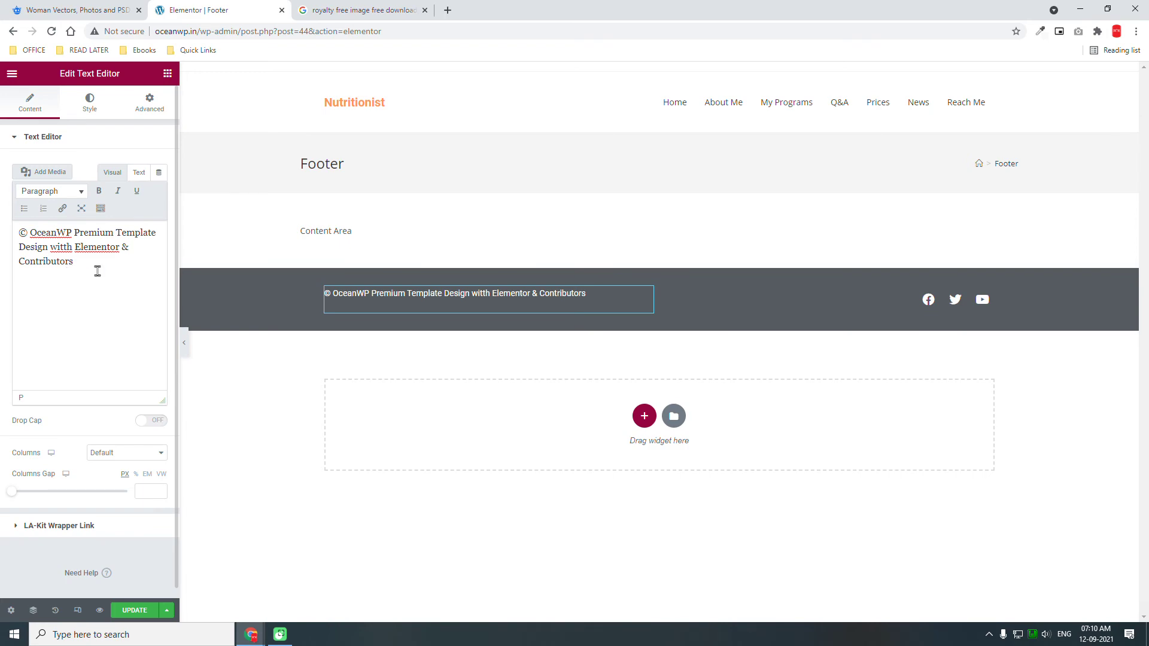
Step: Link the word "Contributors" in the footer text to the existing Credits page
drag(83, 264, 11, 266)
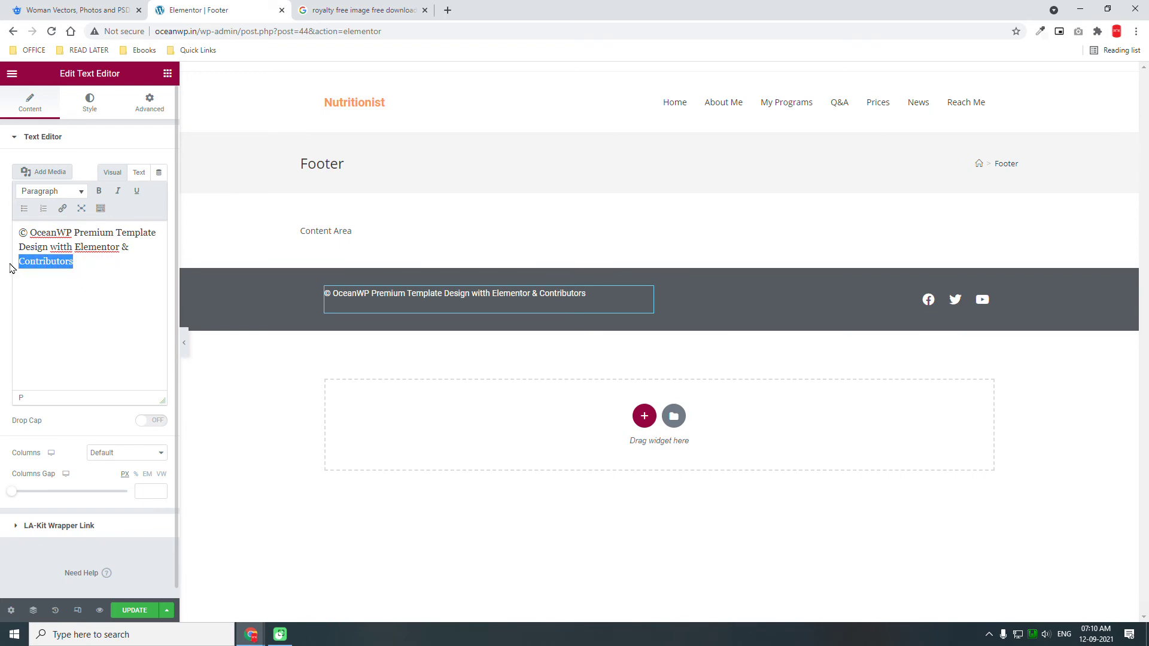
click(63, 209)
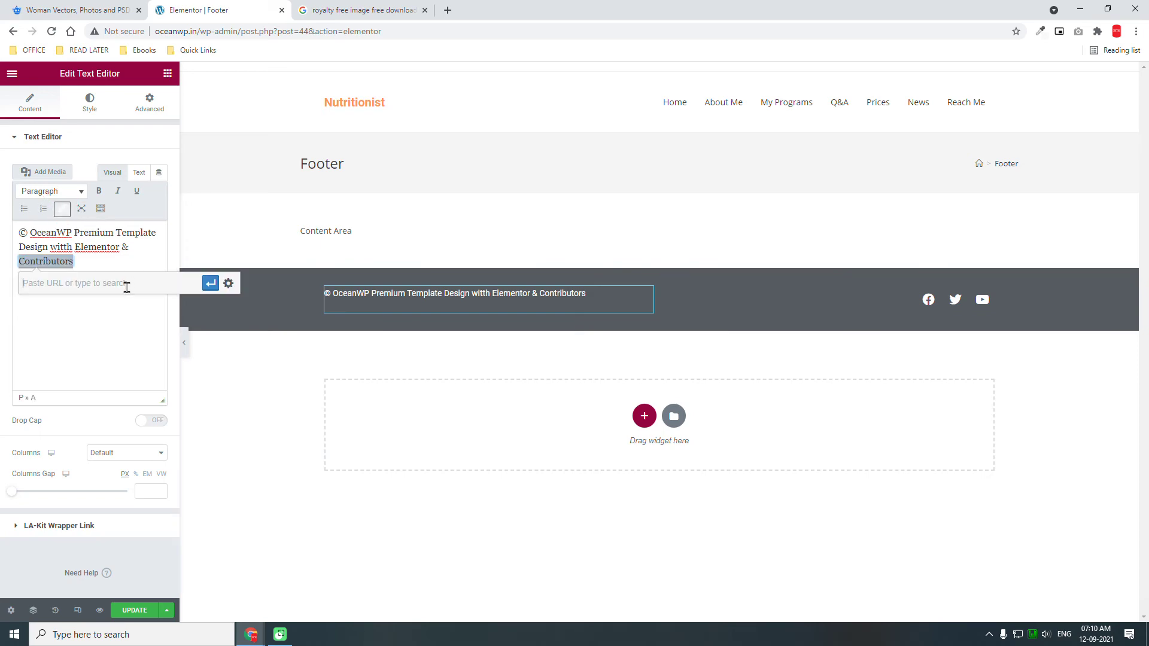
click(228, 284)
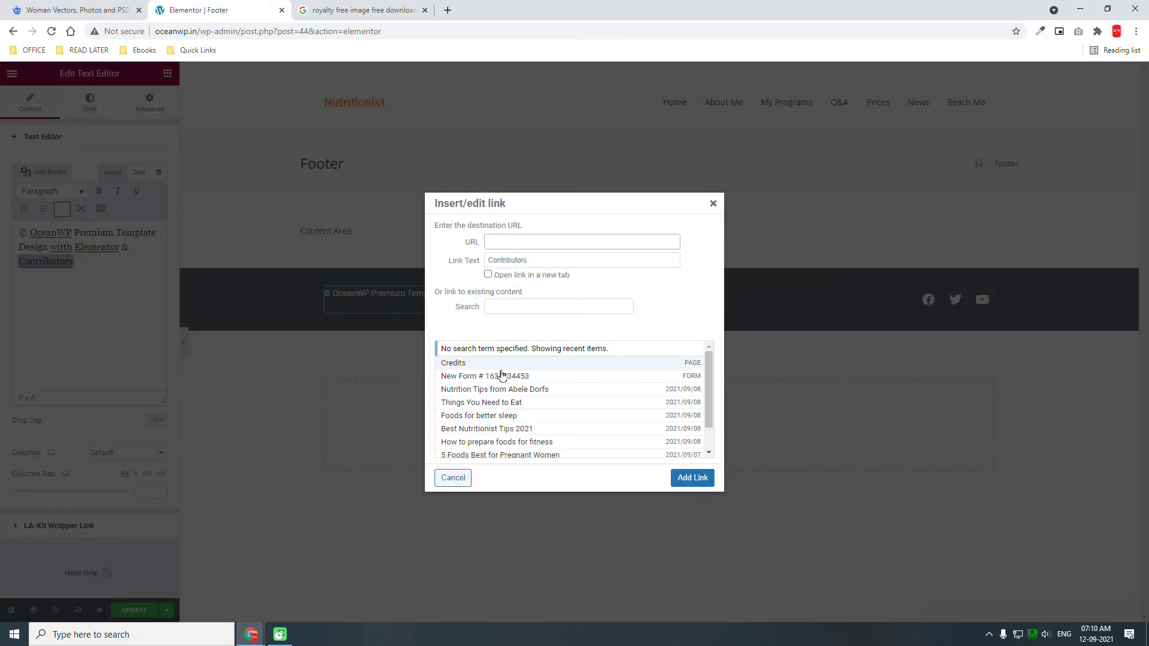
click(485, 364)
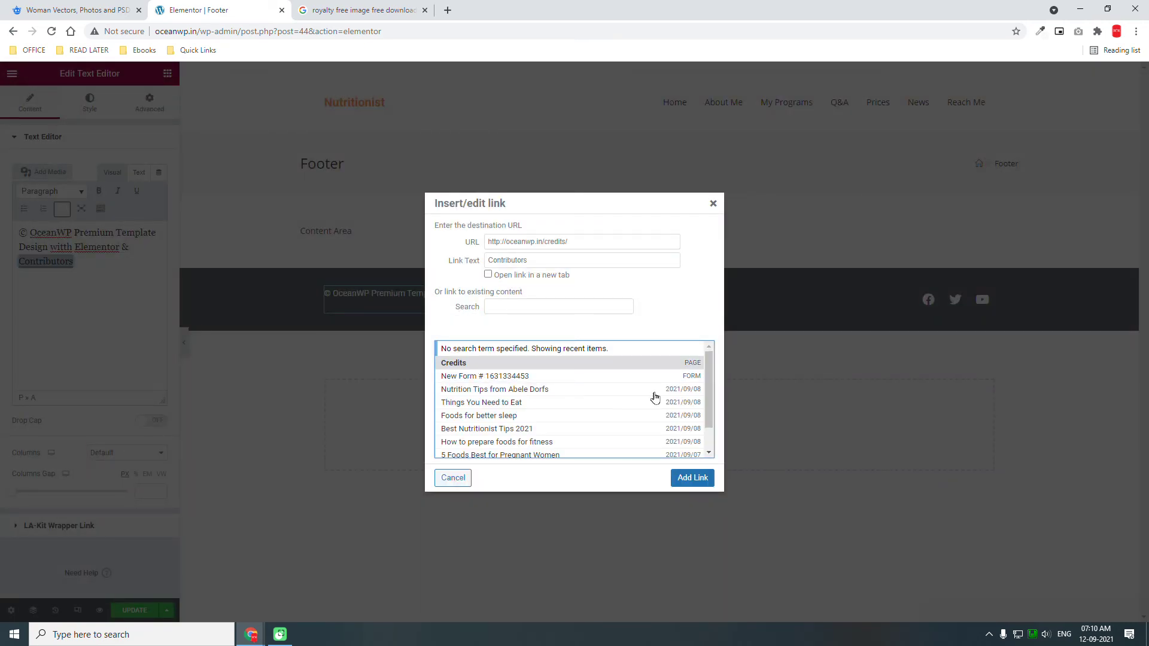
click(697, 483)
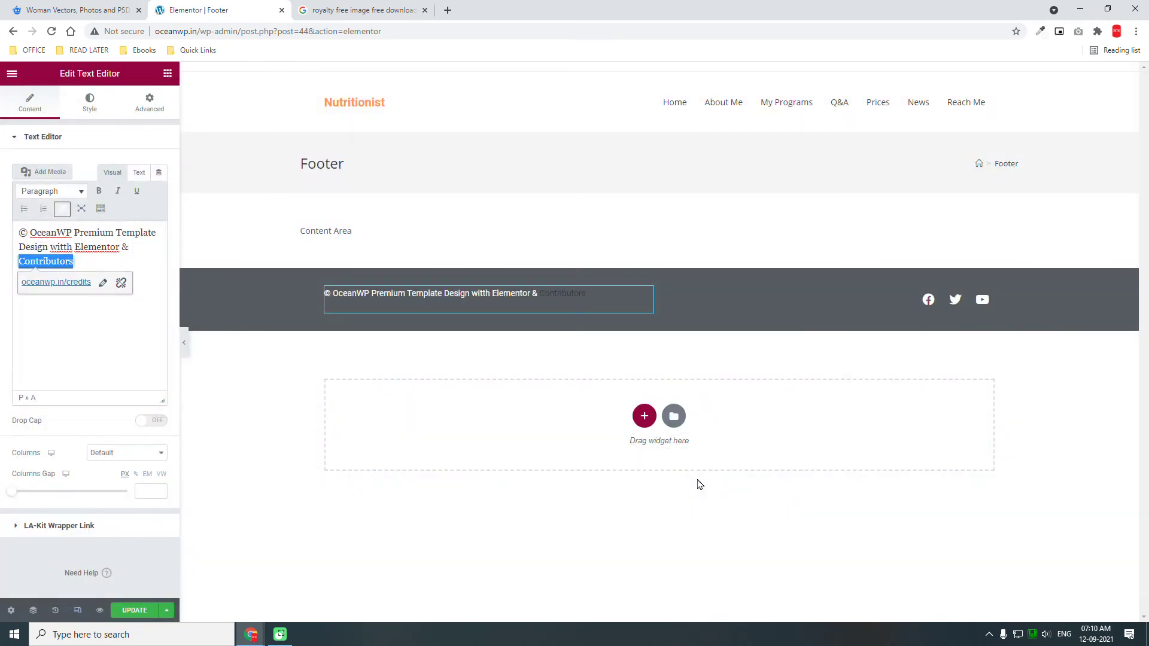
Step: Set the "Contributors" link to open in a new tab and update the footer template
click(103, 284)
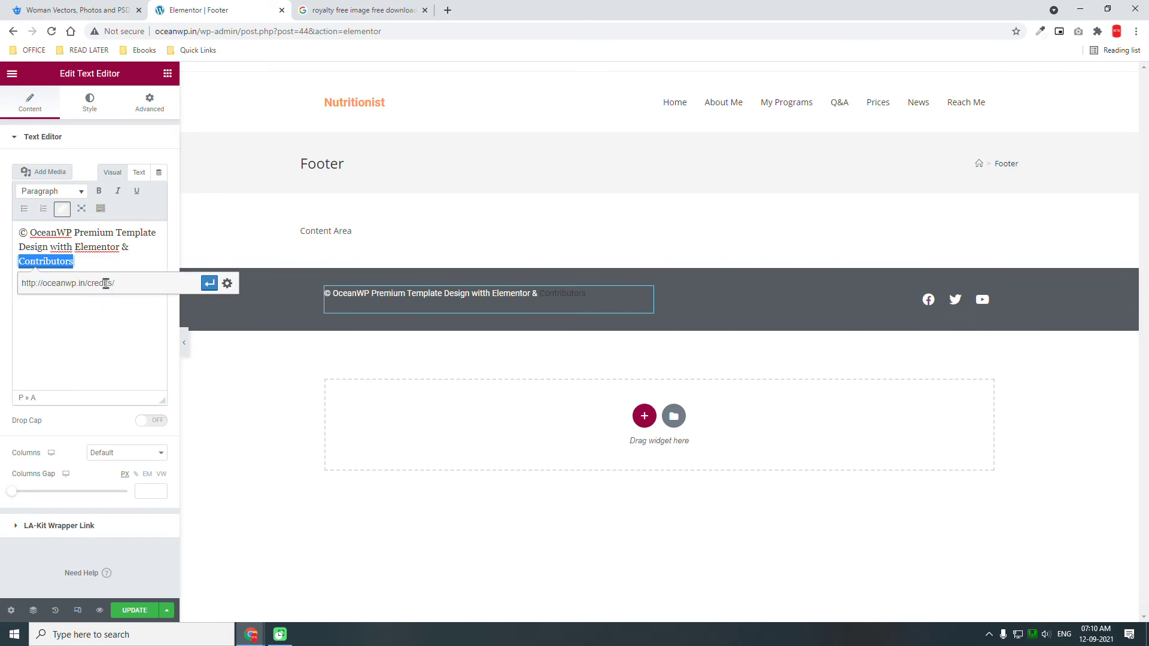
click(227, 283)
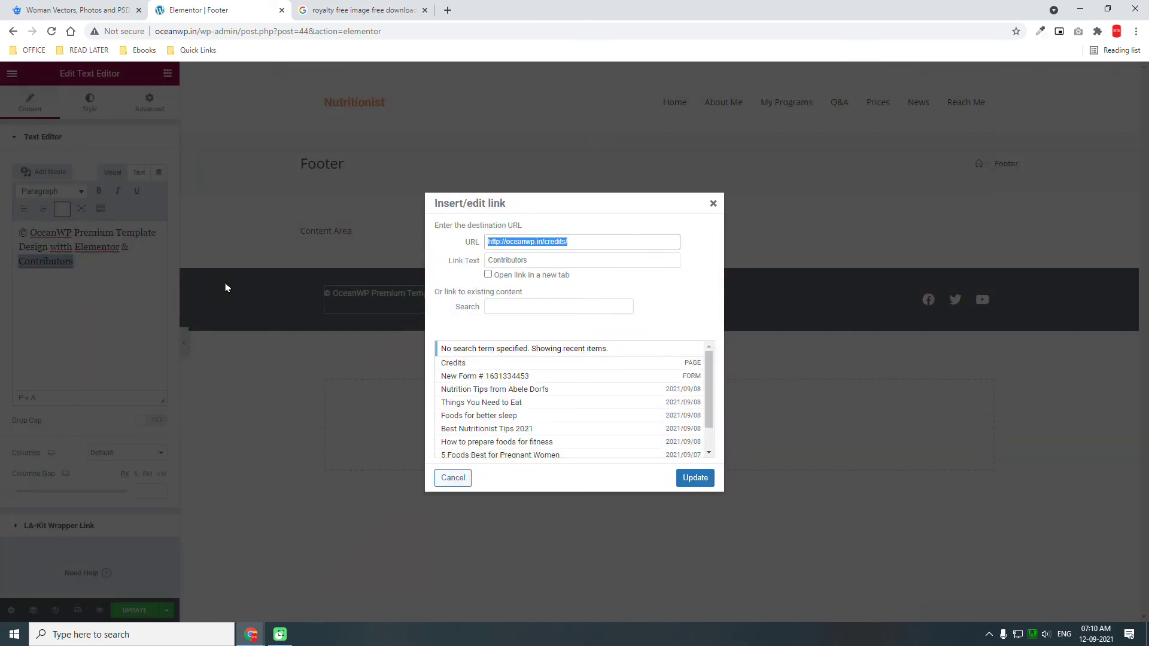
click(537, 277)
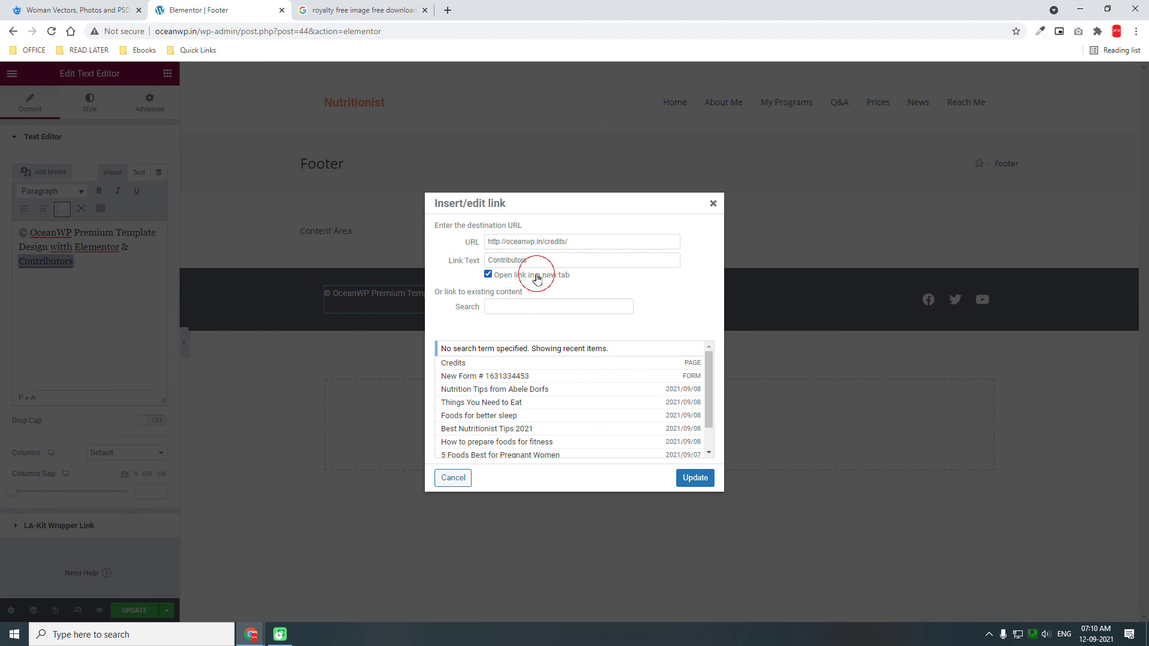
click(696, 477)
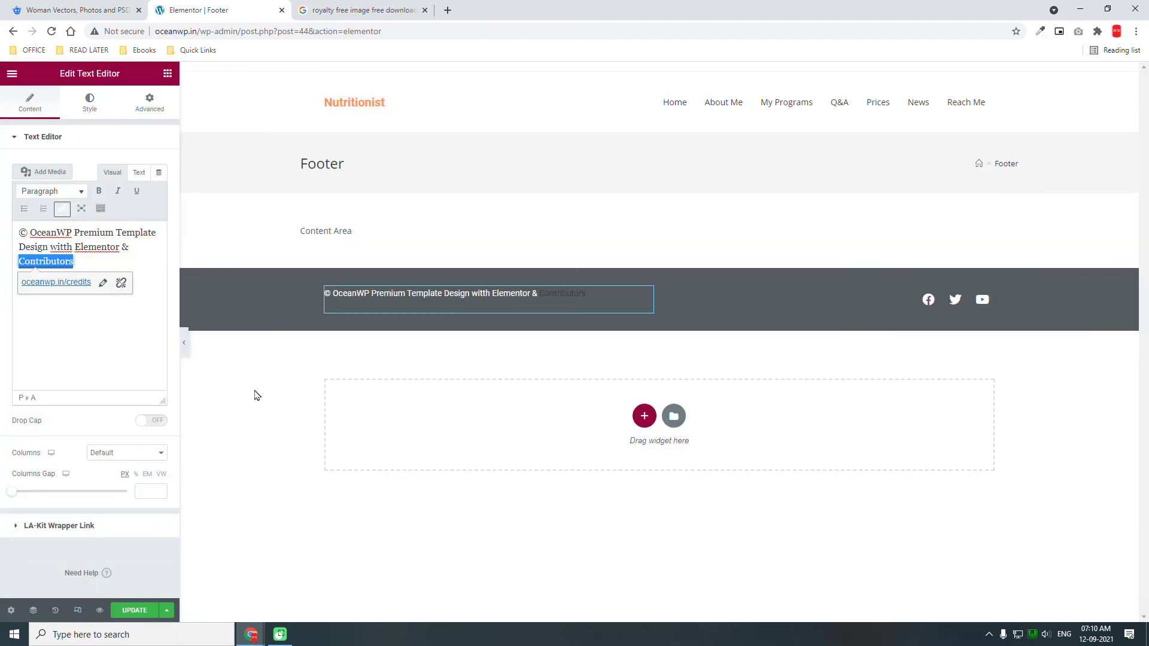
click(134, 613)
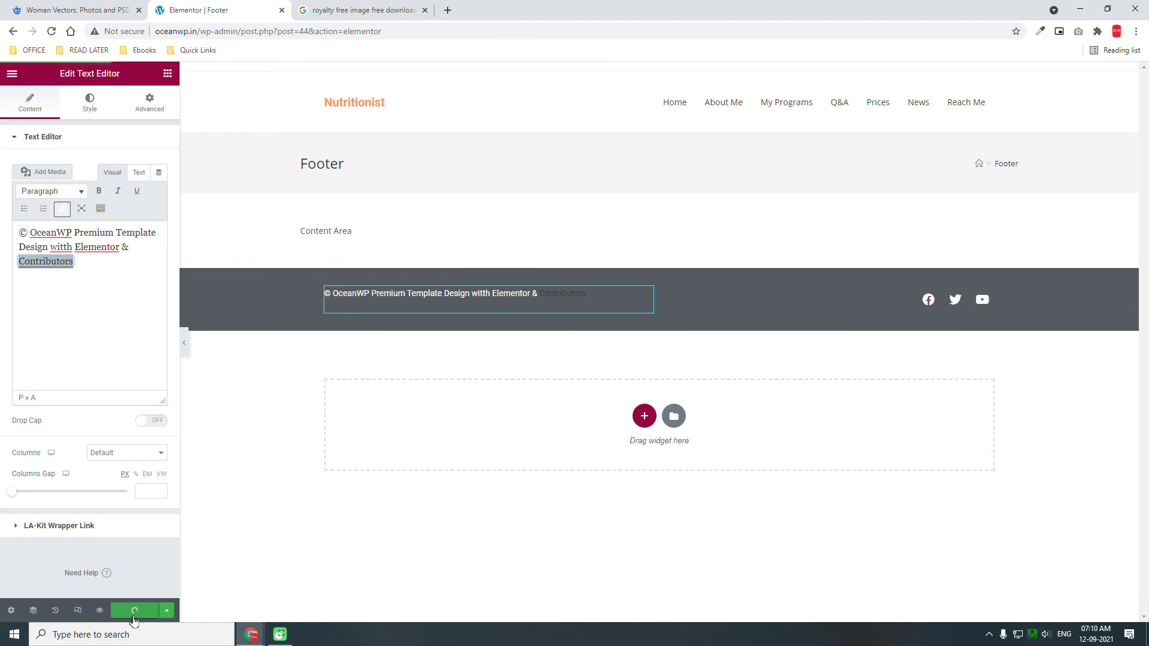